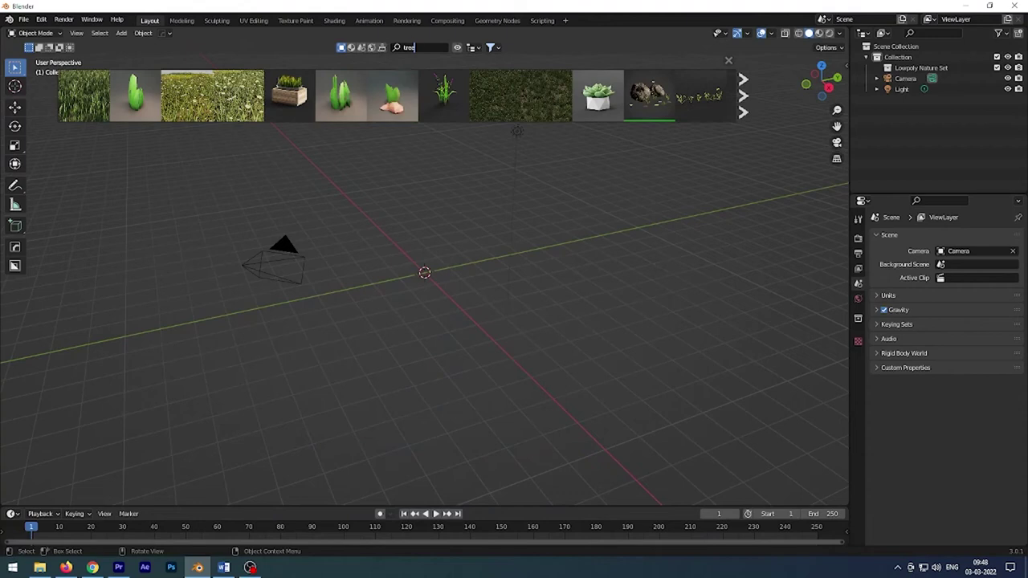
Place the BlenderKit Lowpoly tree forest asset and set a duplicate beside it.
key(Return)
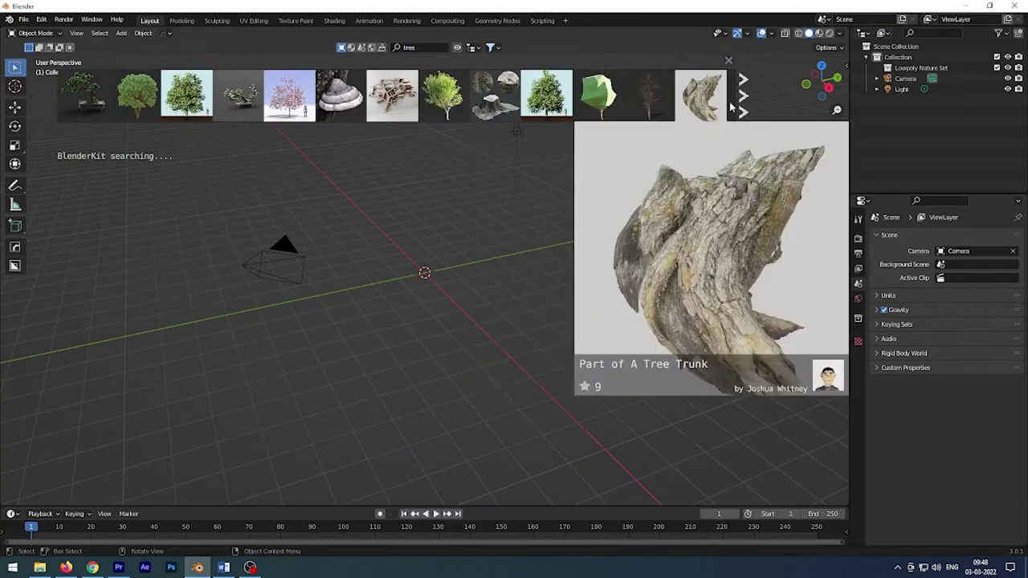
drag(494, 95, 426, 273)
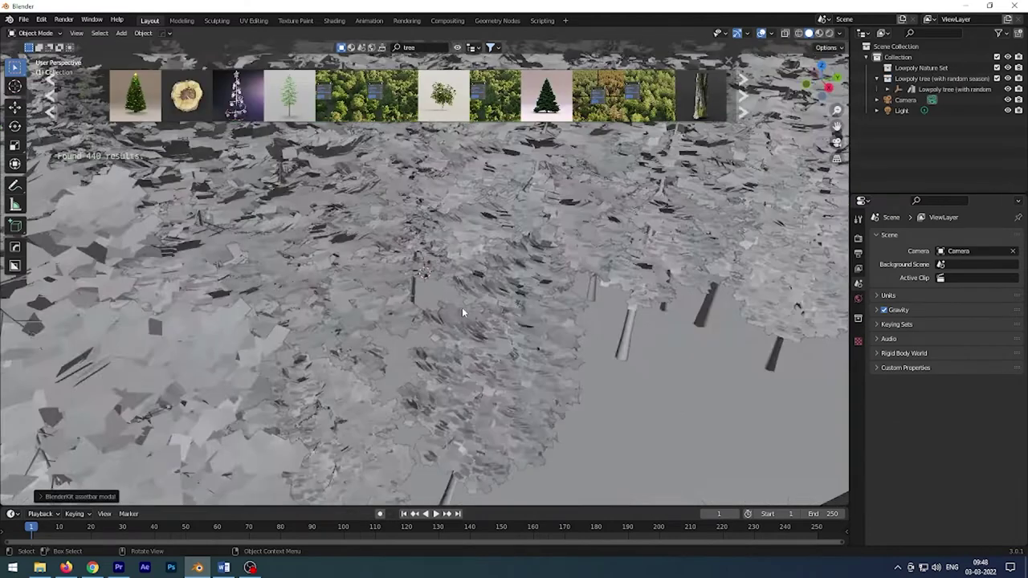
key(shift+d)
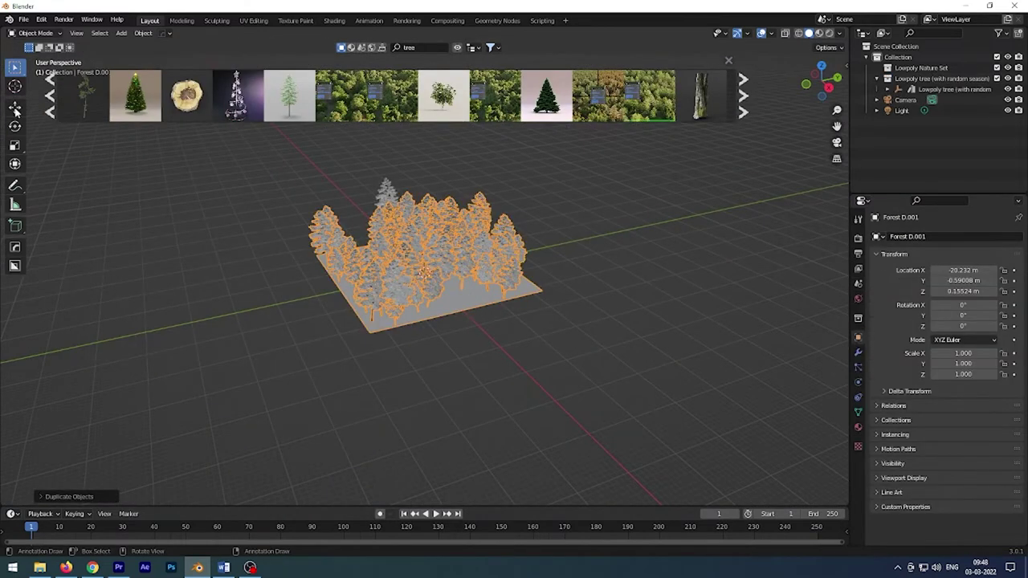
click(15, 107)
drag(431, 242, 200, 337)
middle_drag(201, 337, 397, 279)
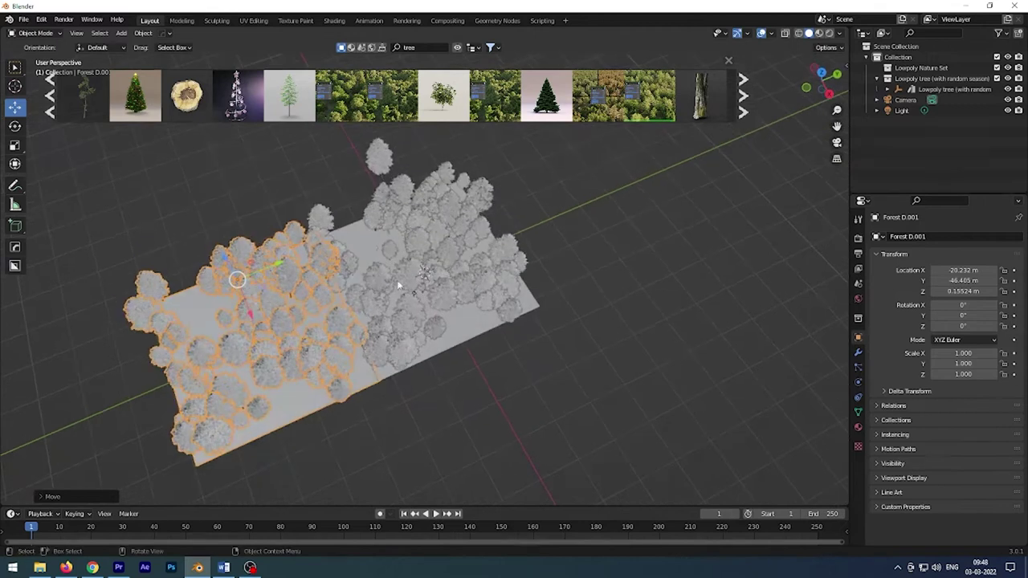
Select both forests and shift further copies along X to widen the woodland.
click(355, 244)
shift+click(223, 318)
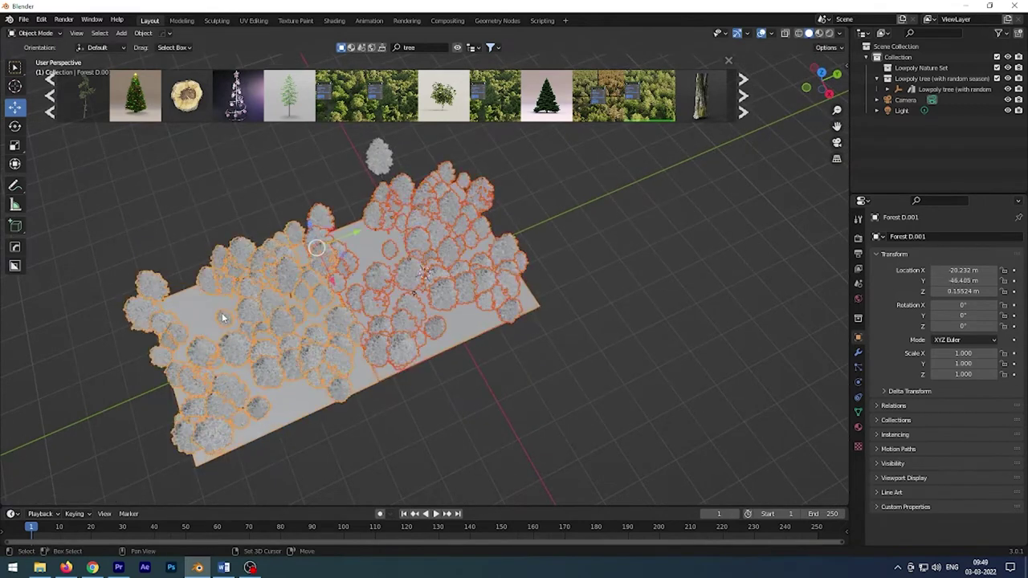
drag(329, 277, 273, 163)
middle_drag(273, 163, 518, 330)
scroll(497, 313, up, 2)
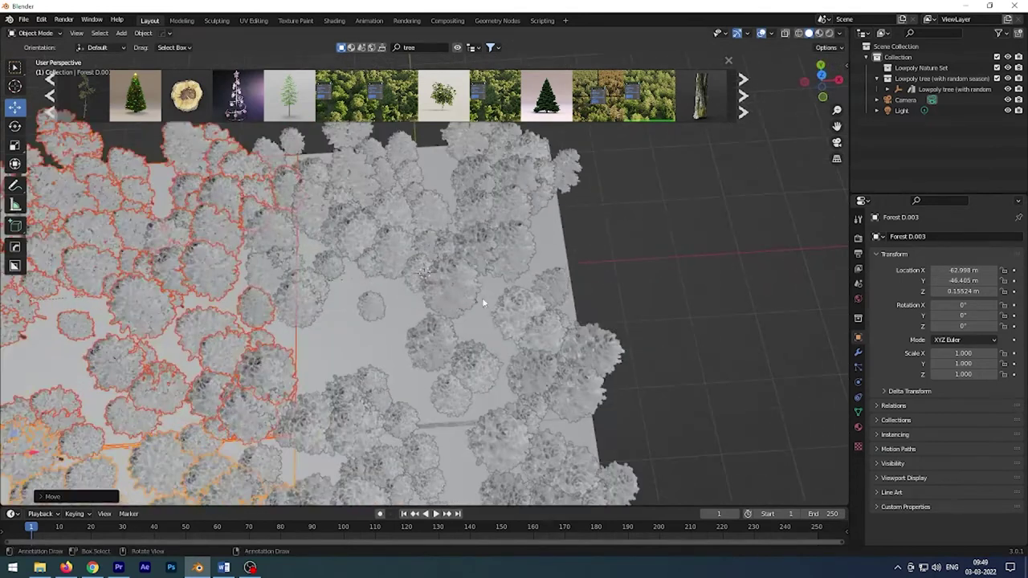
scroll(482, 294, up, 2)
text(sword)
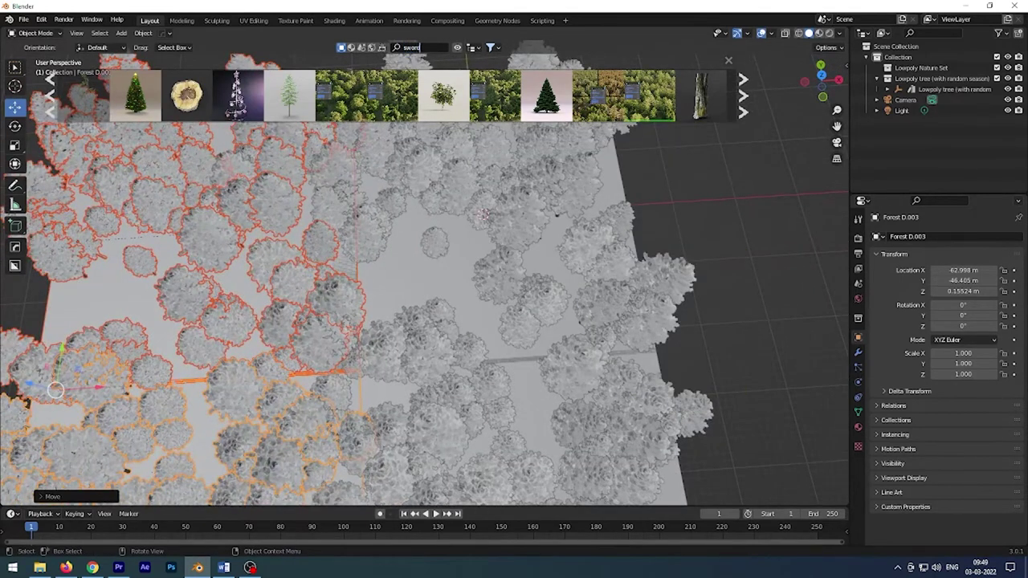
Add the King Arthurs sword - Excalibur asset and select the sword object in the outliner.
key(Return)
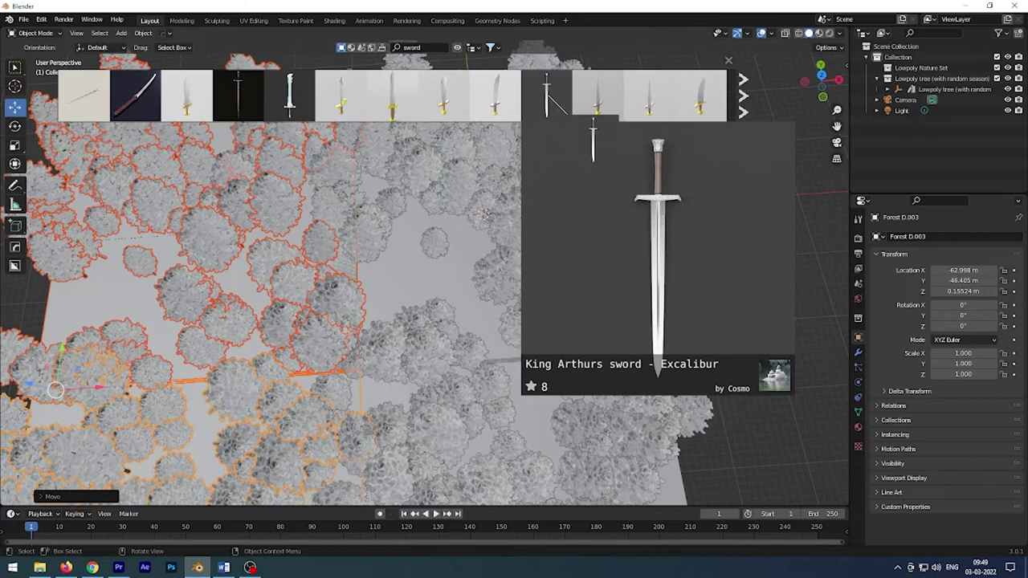
drag(592, 129, 429, 272)
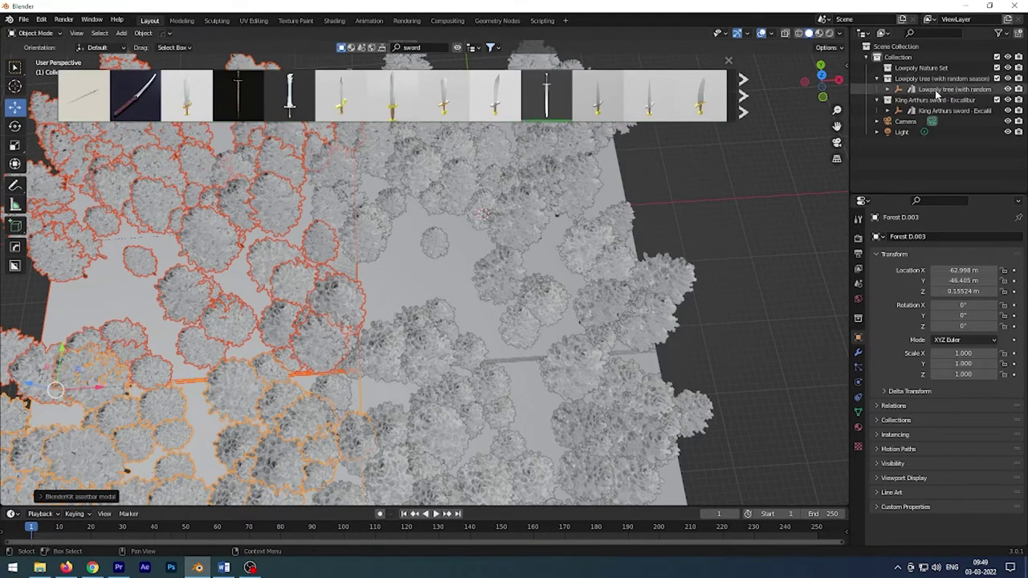
right_click(941, 99)
click(874, 190)
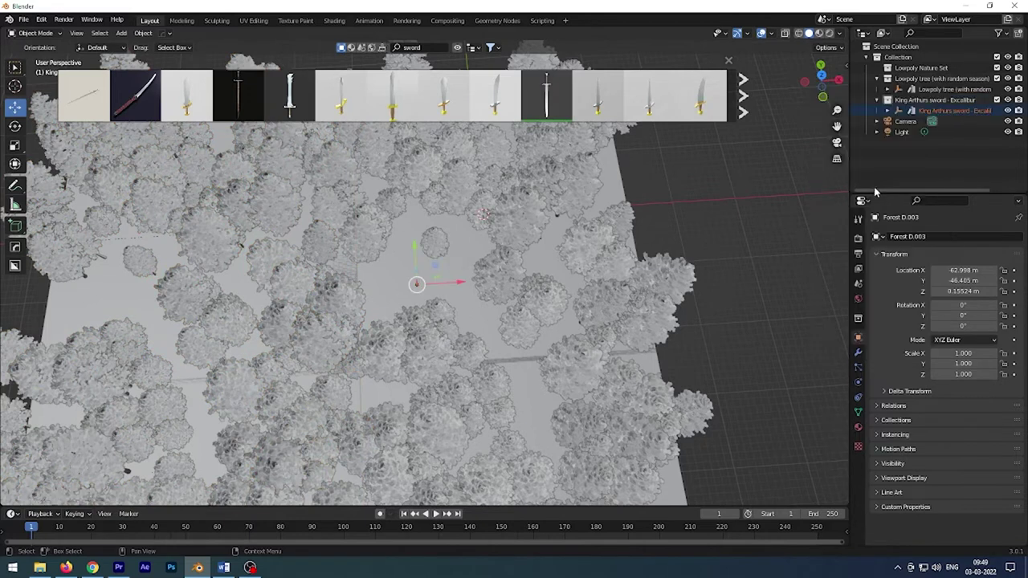
scroll(600, 309, up, 5)
scroll(440, 297, up, 3)
mouse_move(440, 297)
middle_down()
mouse_move(444, 260)
mouse_move(417, 244)
mouse_move(451, 346)
middle_up()
scroll(419, 242, down, 2)
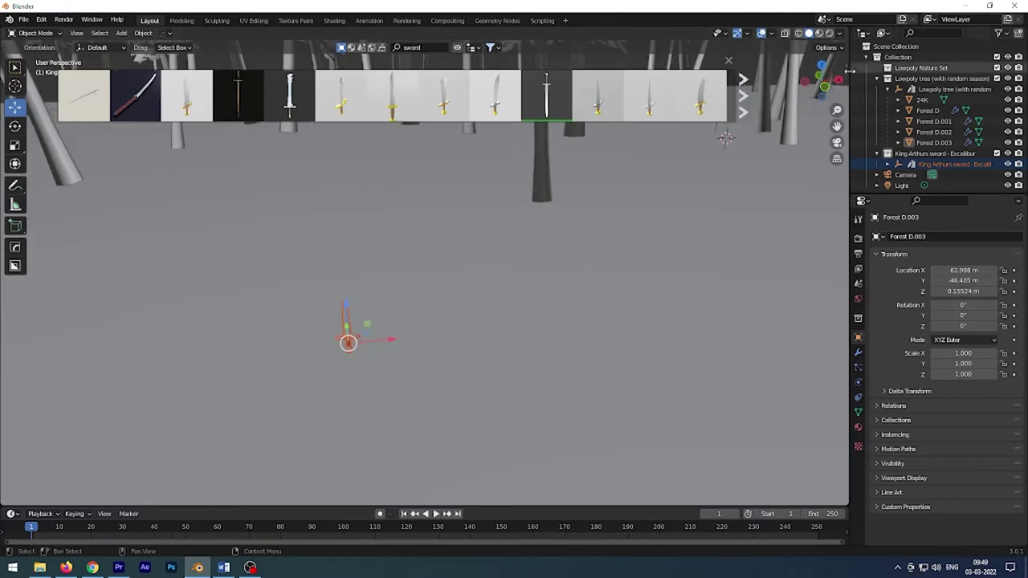
Rotate the sword upright, raise it above the ground and tilt it slightly.
key(n)
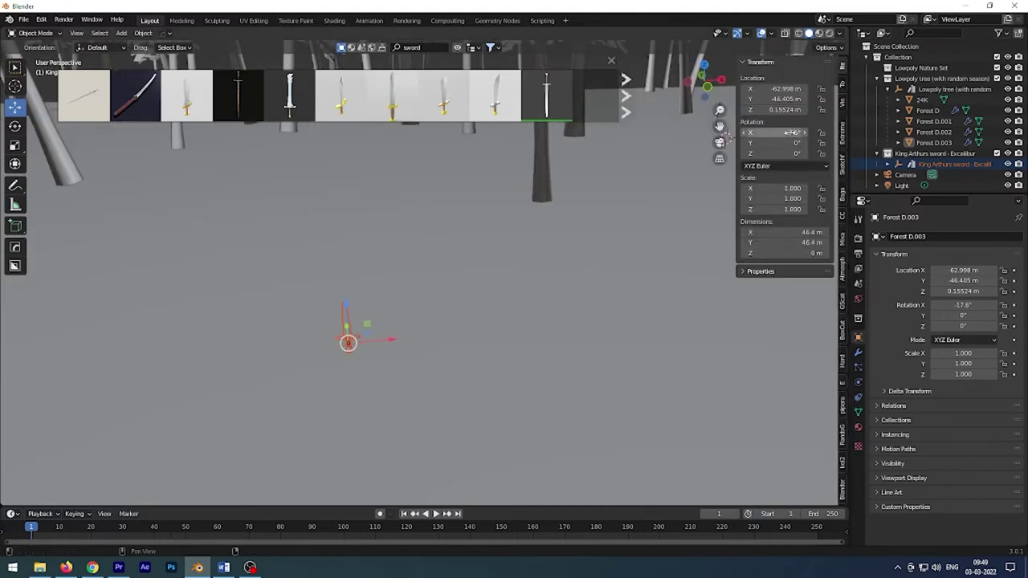
key(BackSpace)
key(shift+space)
key(r)
key(r)
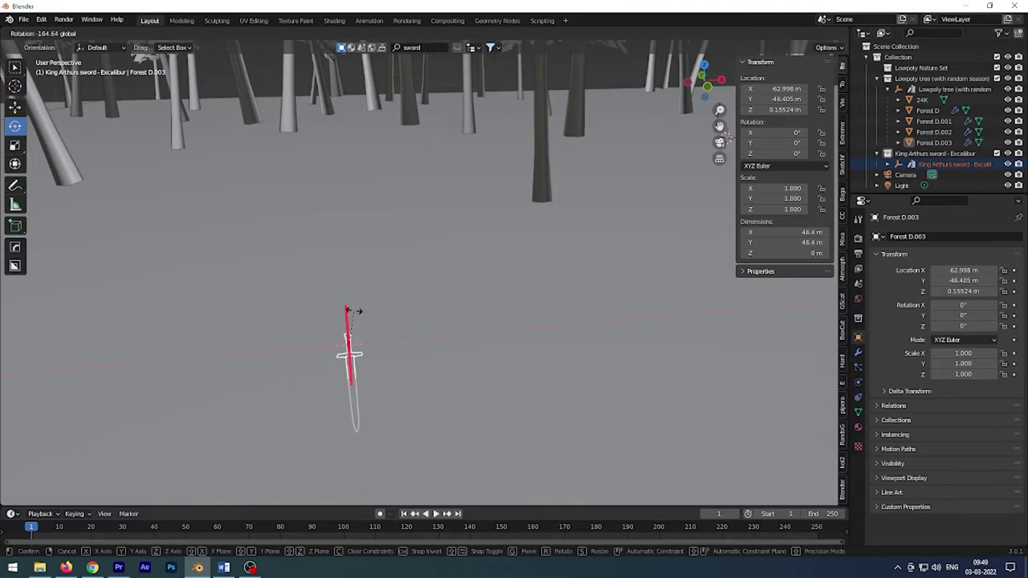
click(350, 350)
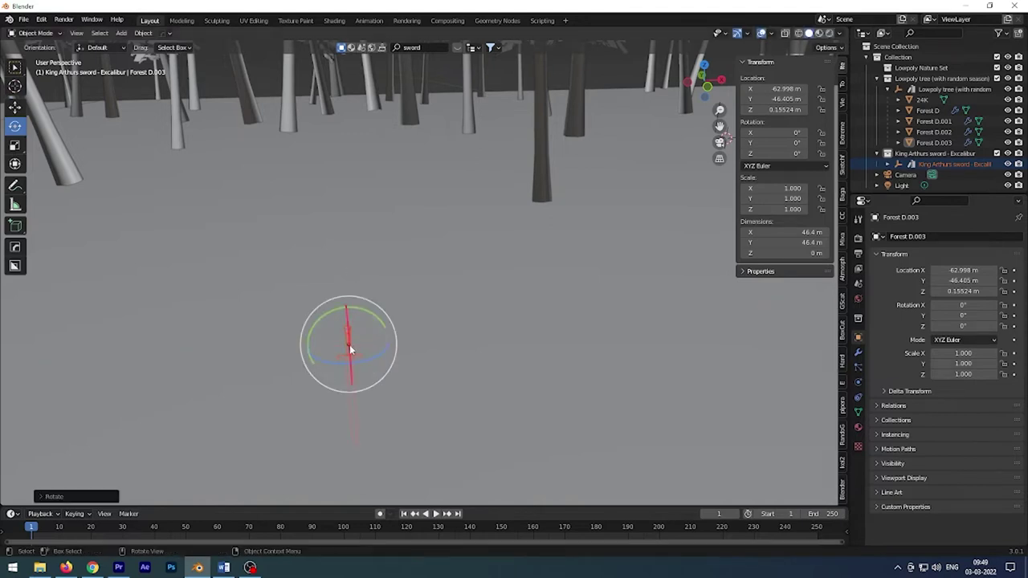
click(15, 107)
drag(345, 320, 436, 279)
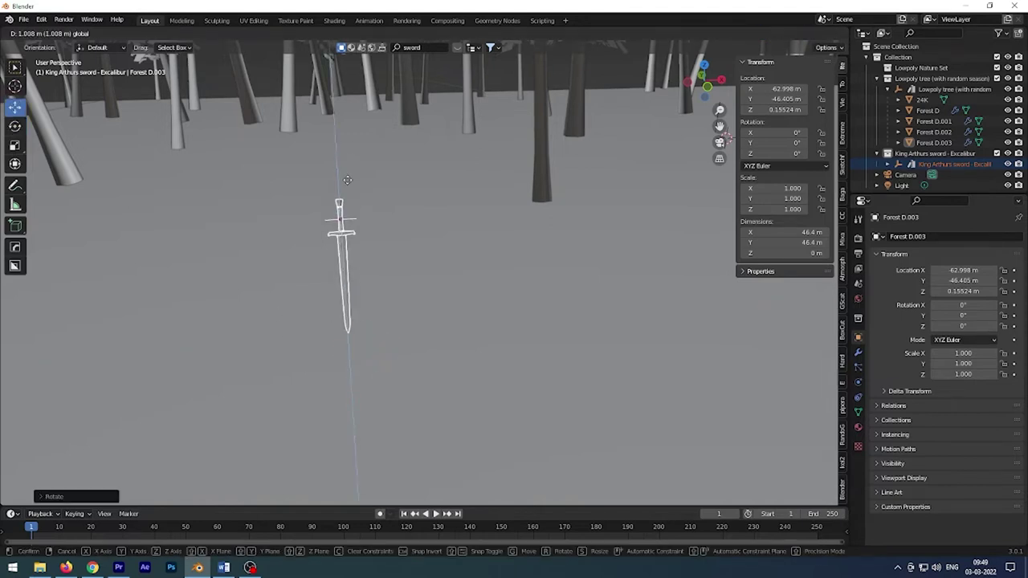
mouse_move(436, 279)
middle_down()
mouse_move(450, 278)
mouse_move(441, 208)
middle_up()
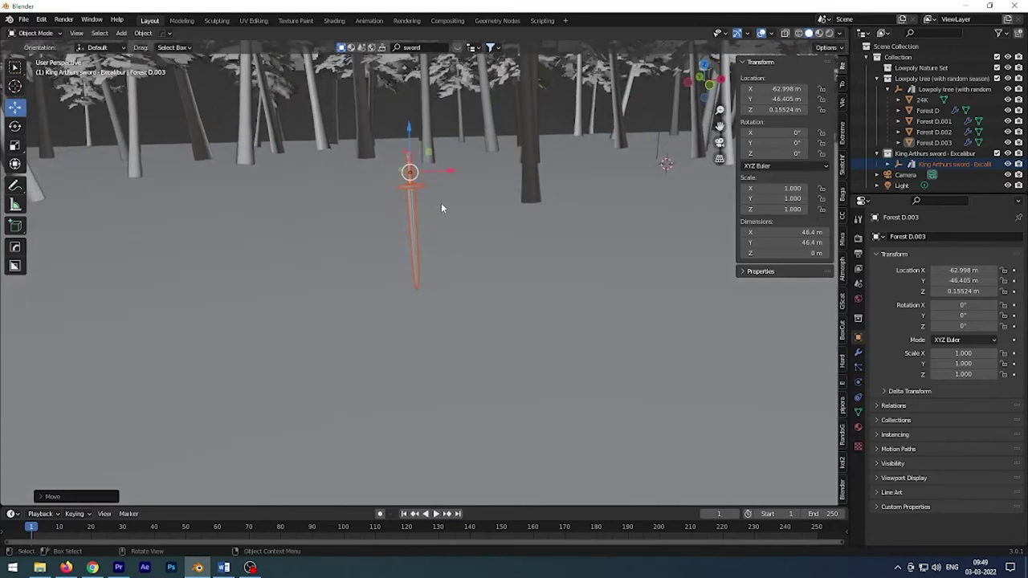
click(15, 127)
mouse_move(391, 142)
mouse_down()
mouse_move(365, 180)
mouse_move(409, 104)
mouse_up()
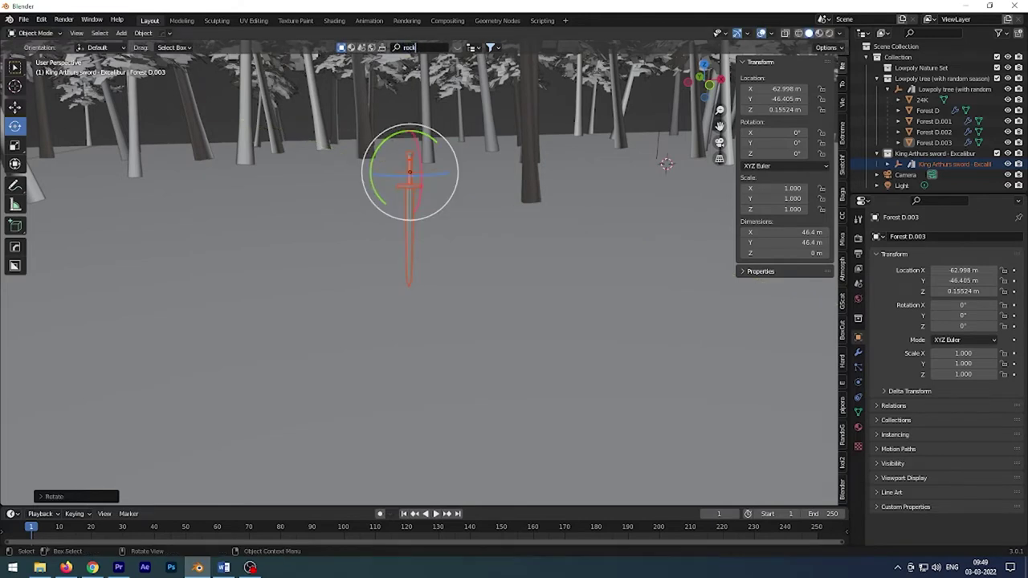
Drop the Photoscanned Rock beneath the sword and scale it up to 2.584.
mouse_move(397, 94)
mouse_down()
mouse_move(416, 301)
mouse_move(431, 298)
mouse_up()
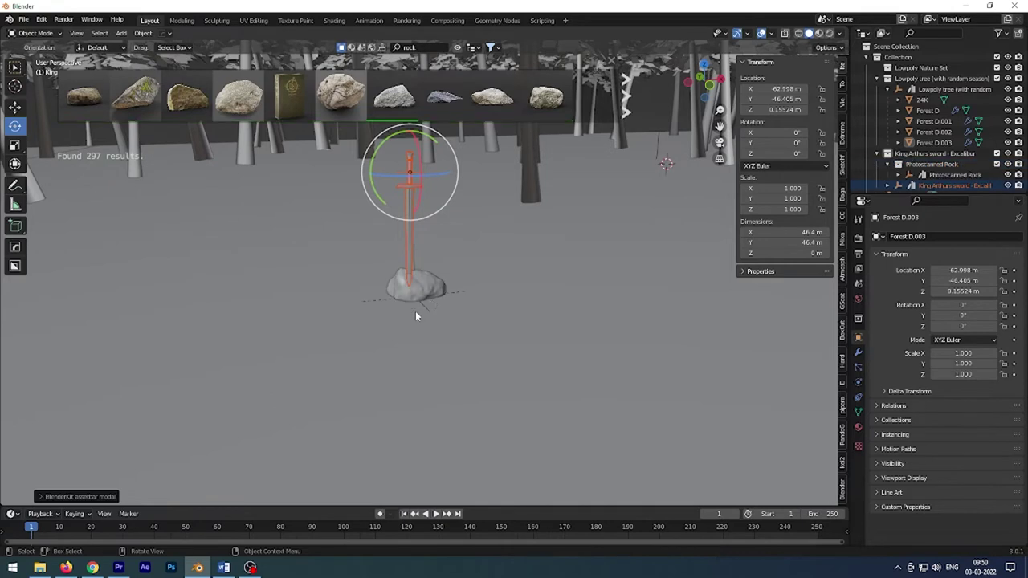
key(s)
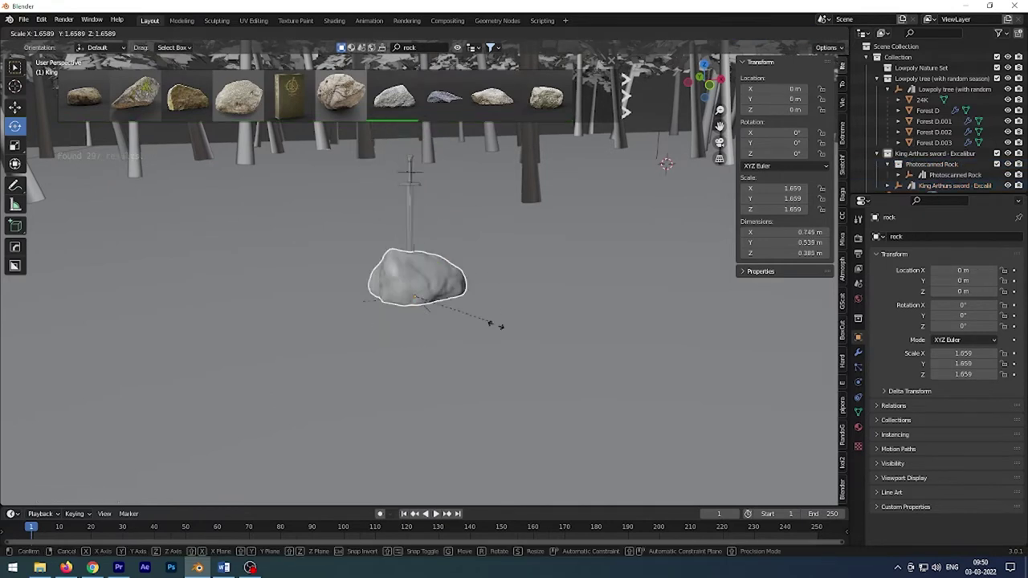
click(534, 327)
mouse_move(534, 328)
middle_down()
mouse_move(323, 309)
mouse_move(403, 305)
middle_up()
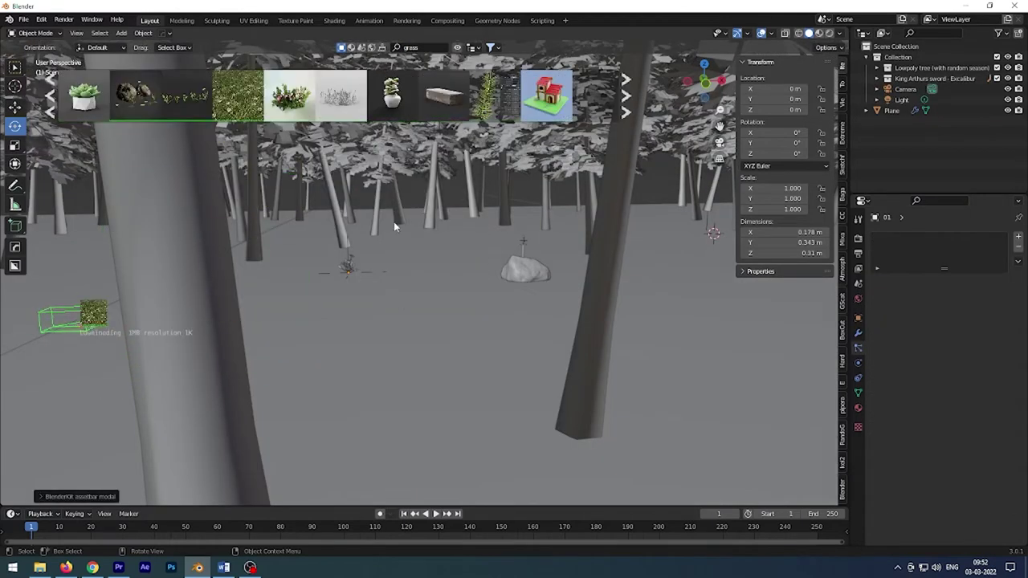
Scatter the Stellaria dichotoma Field collection across the ground plane and raise its count to 1900.
drag(289, 94, 48, 335)
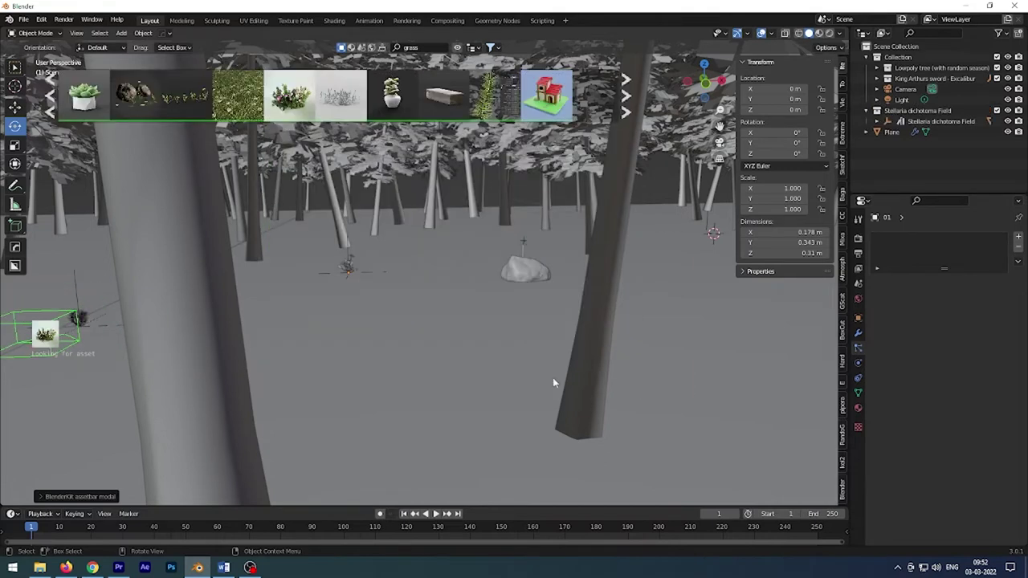
click(528, 337)
click(969, 439)
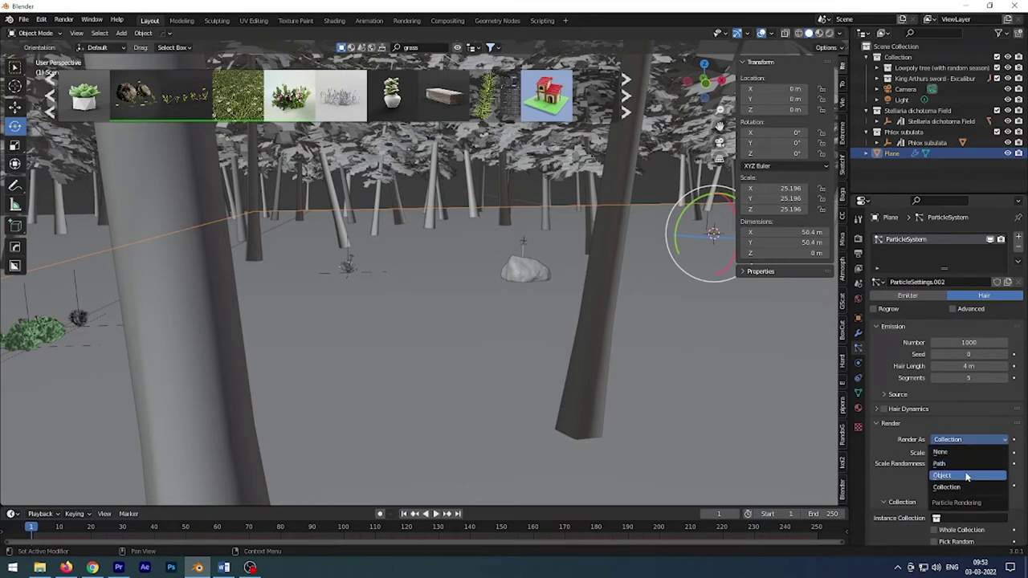
click(967, 518)
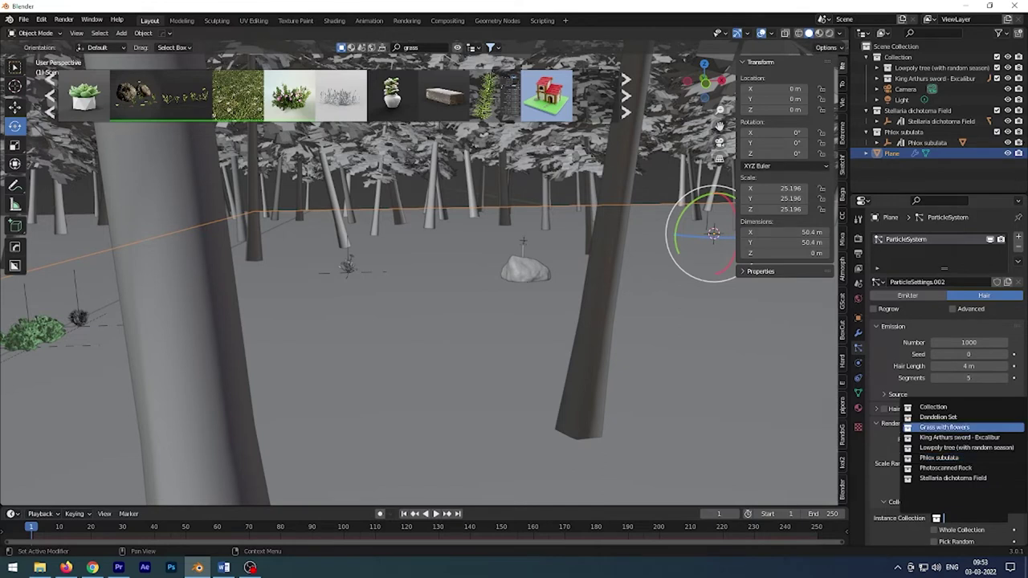
click(1008, 131)
click(1008, 132)
click(1008, 110)
click(1008, 111)
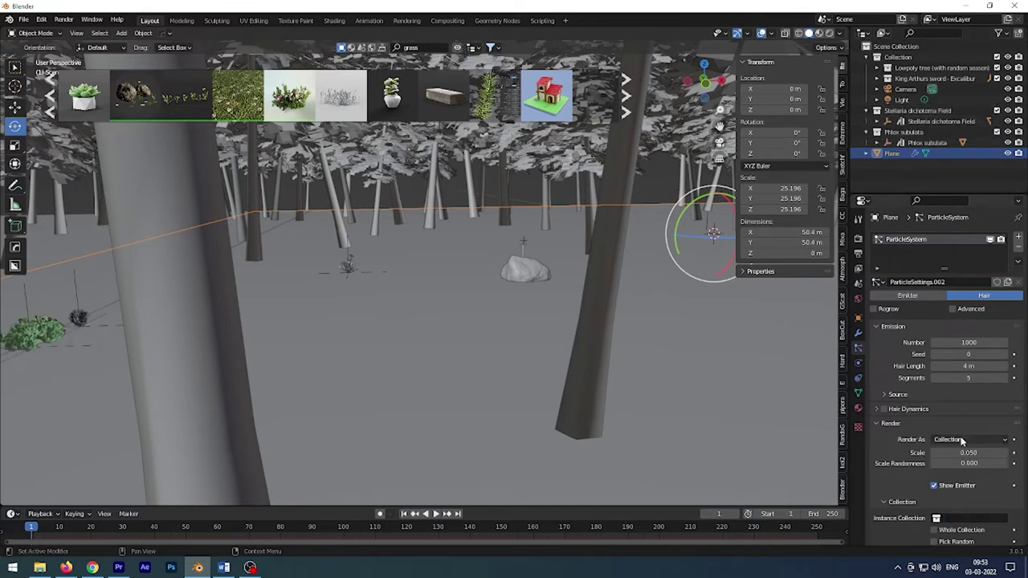
click(968, 518)
click(955, 470)
mouse_move(968, 452)
mouse_down()
mouse_move(1003, 452)
mouse_move(996, 463)
mouse_up()
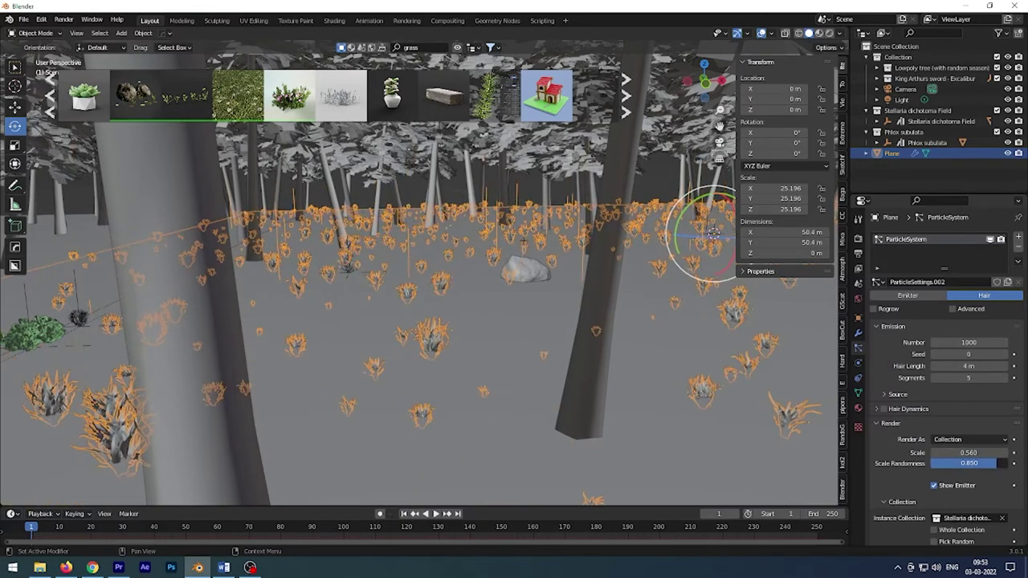
drag(970, 342, 1004, 342)
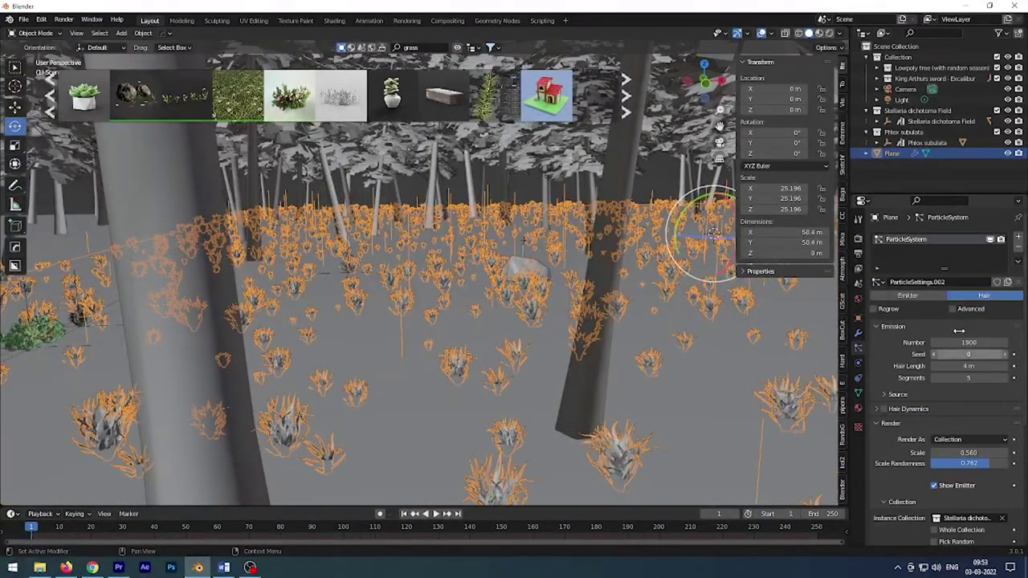
Add a hair system of Phlox subulata: scale 0.37, object rotation, scale randomness 1, count 1035.
click(1018, 238)
click(983, 296)
click(969, 439)
click(952, 488)
click(955, 517)
click(963, 477)
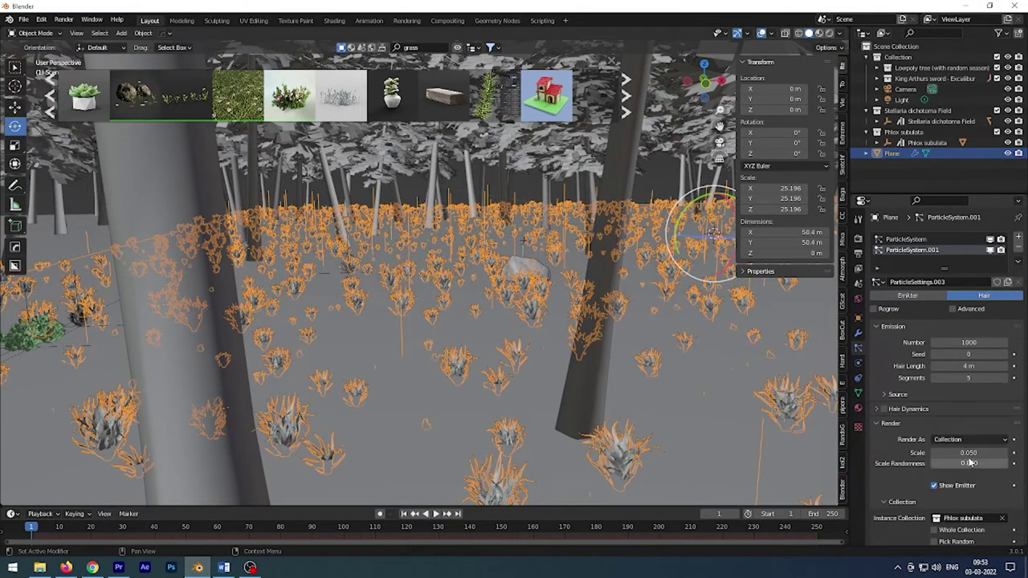
drag(968, 452, 991, 452)
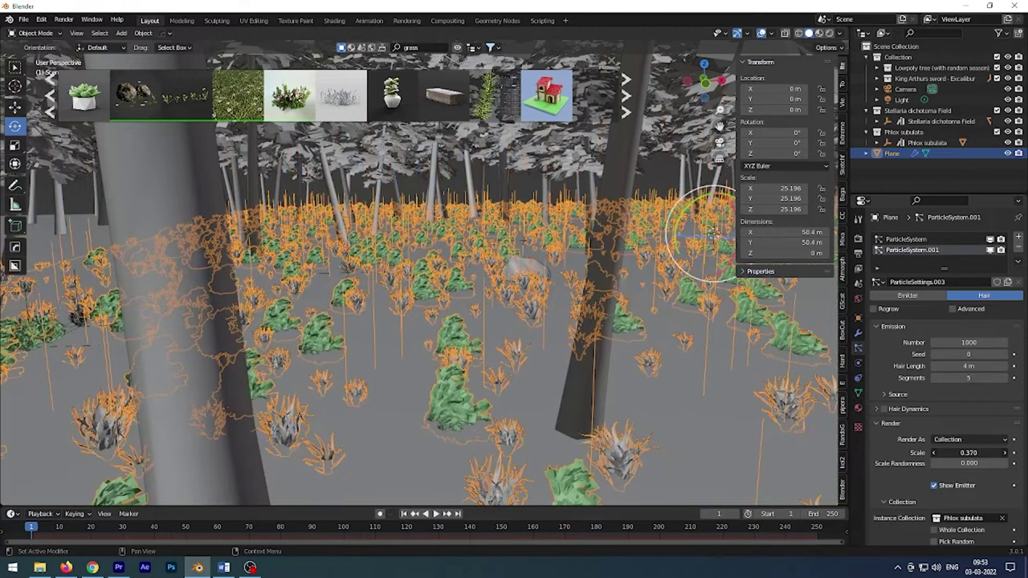
scroll(958, 529, down, 3)
click(957, 502)
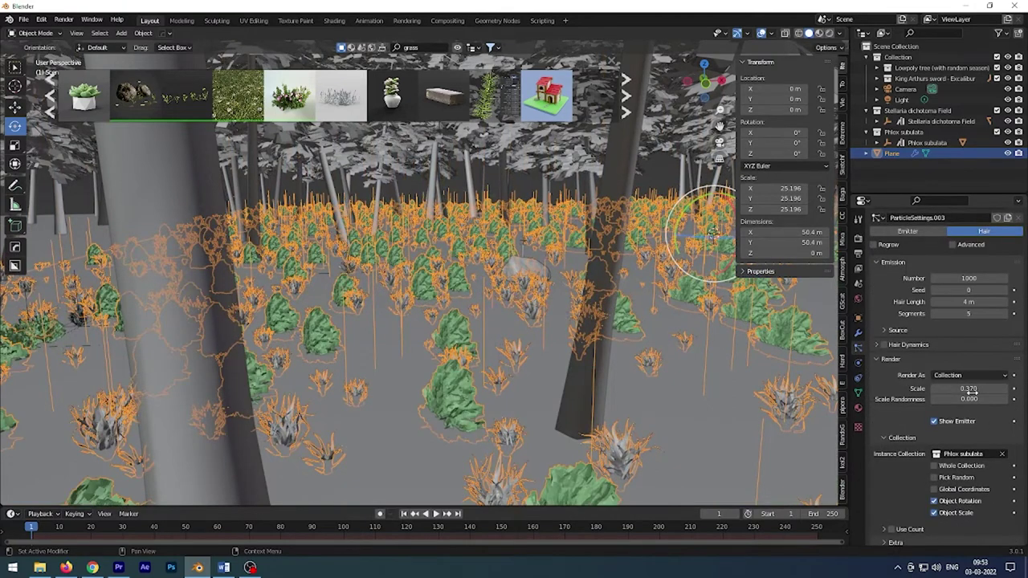
drag(972, 395, 1008, 396)
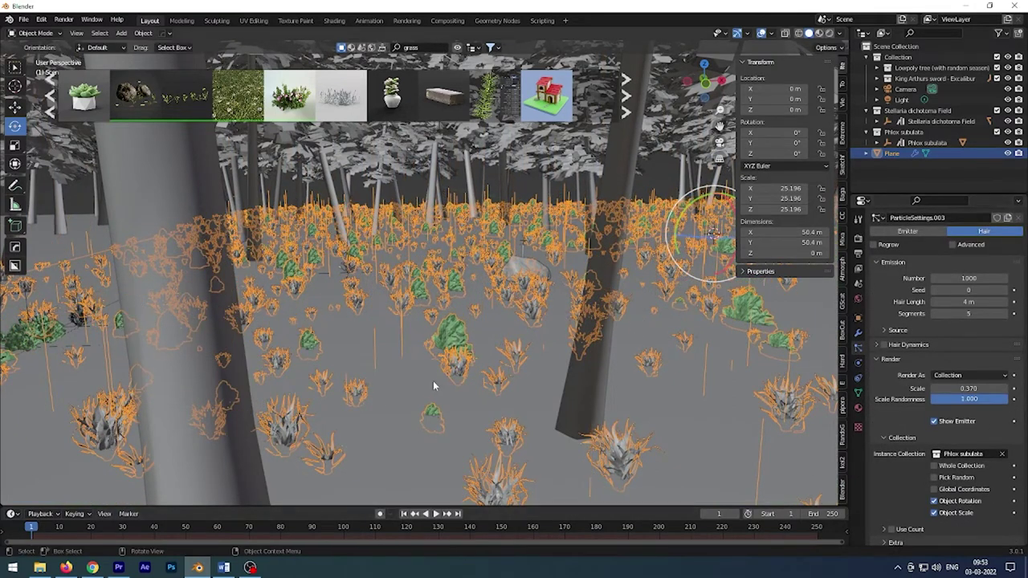
drag(968, 277, 996, 278)
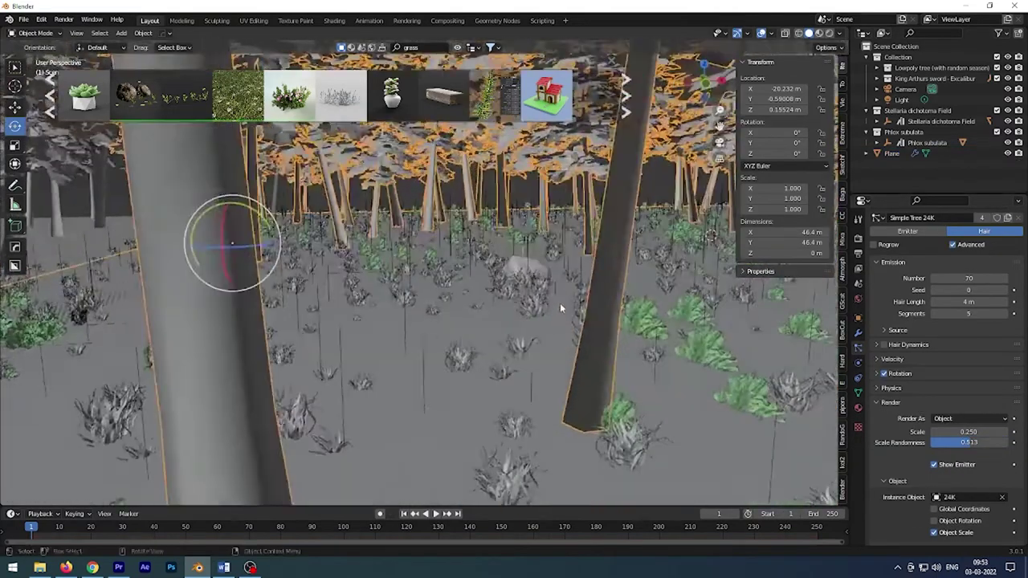
Align the camera to a close view of the sword in the rock and keyframe that pose.
scroll(559, 303, up, 3)
scroll(647, 326, up, 3)
scroll(466, 358, up, 3)
middle_drag(467, 358, 514, 352)
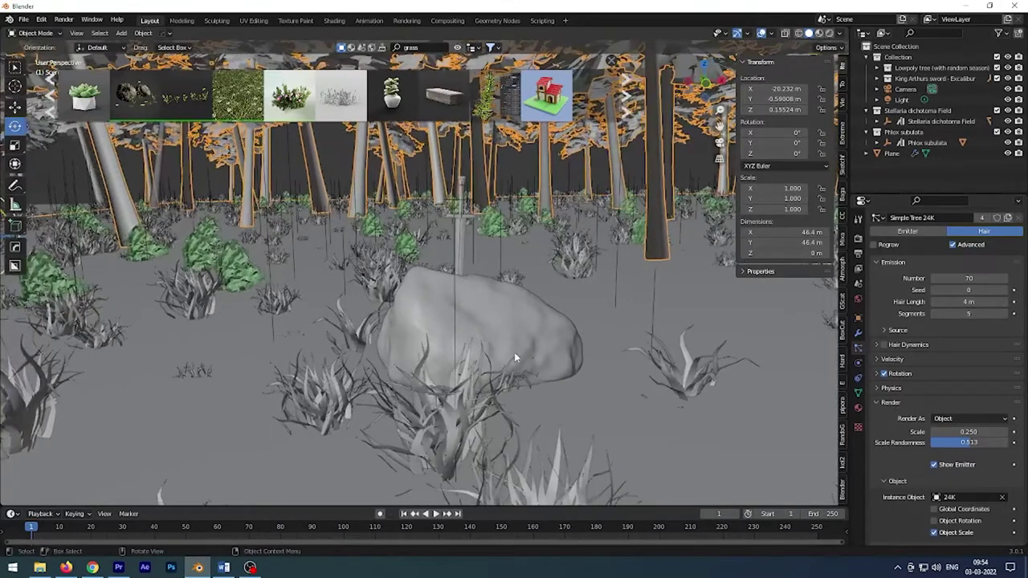
key(ctrl+alt+KP_0)
key(g)
click(32, 471)
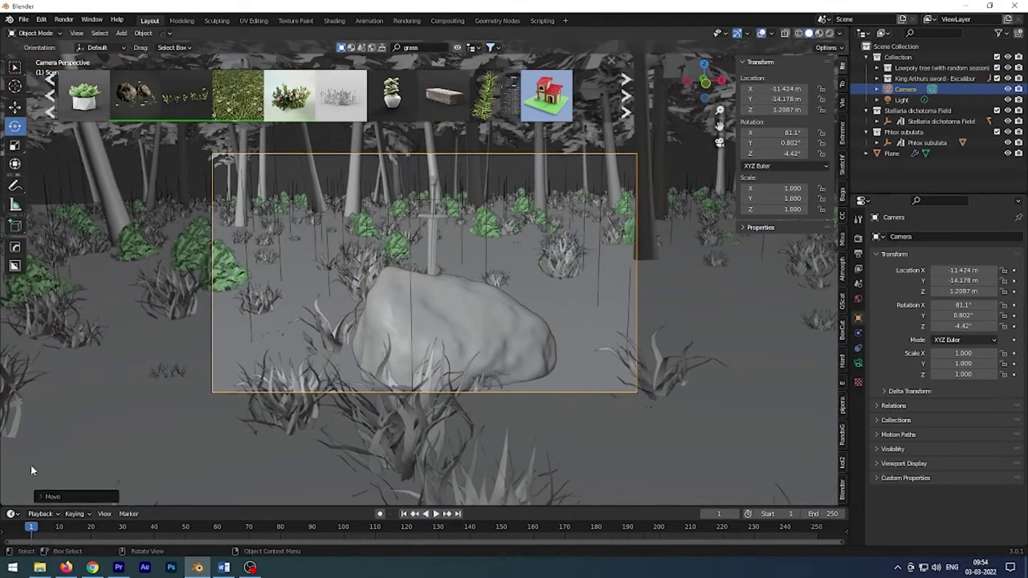
right_click(908, 89)
right_click(783, 88)
click(771, 80)
right_click(791, 131)
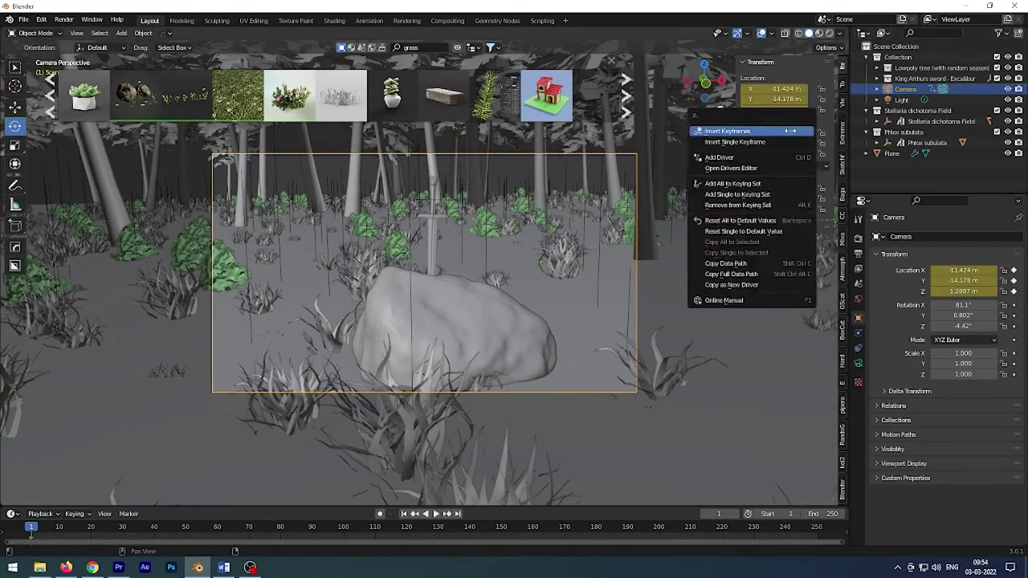
click(791, 131)
At frame 120, lift and tilt the camera to an overhead field view and keyframe it.
drag(425, 507, 425, 442)
click(408, 464)
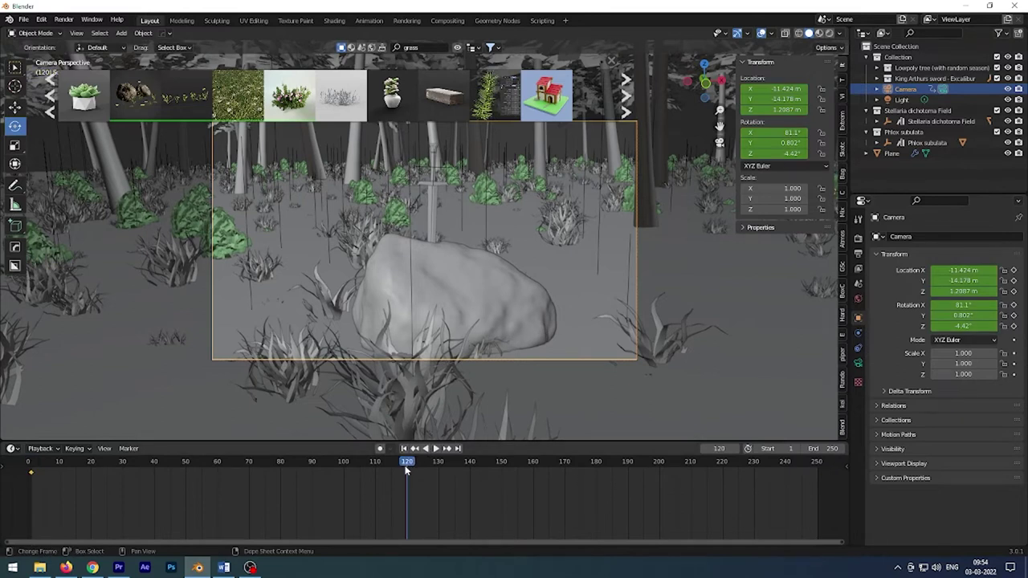
scroll(652, 173, up, 3)
scroll(652, 173, up, 3)
scroll(652, 173, up, 3)
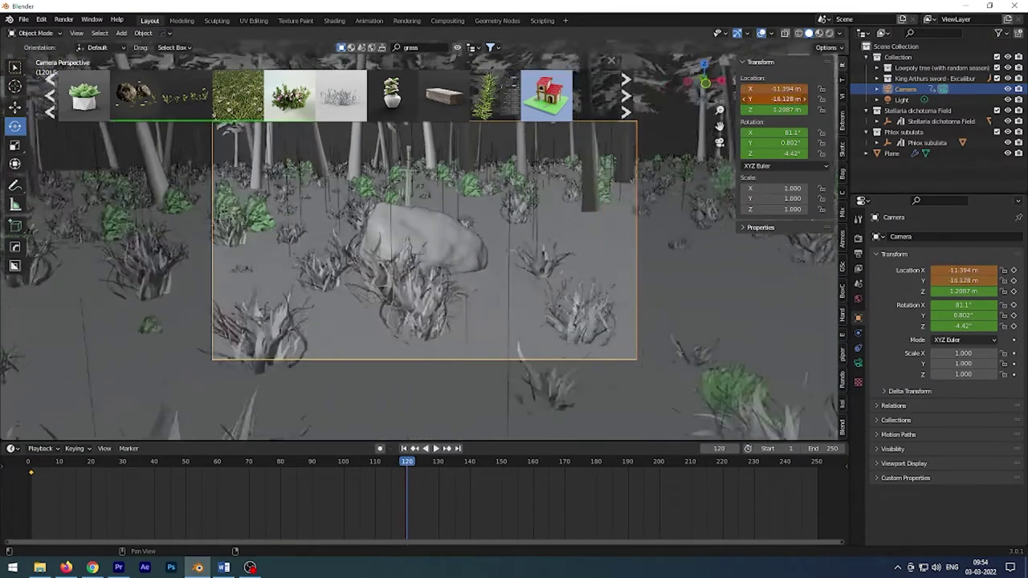
scroll(652, 174, up, 3)
mouse_move(652, 174)
middle_down()
mouse_move(612, 405)
mouse_move(645, 187)
middle_up()
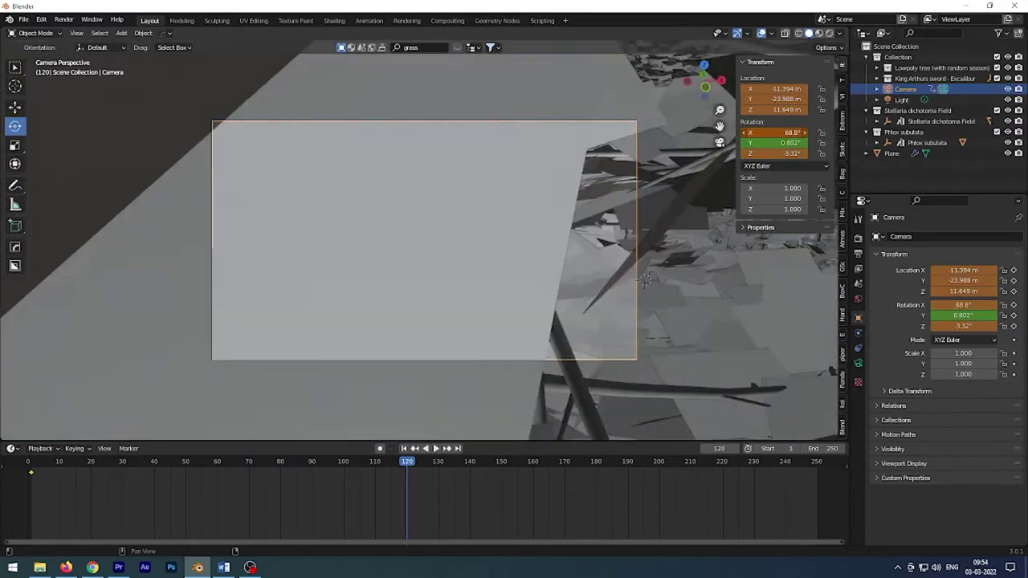
drag(775, 109, 744, 121)
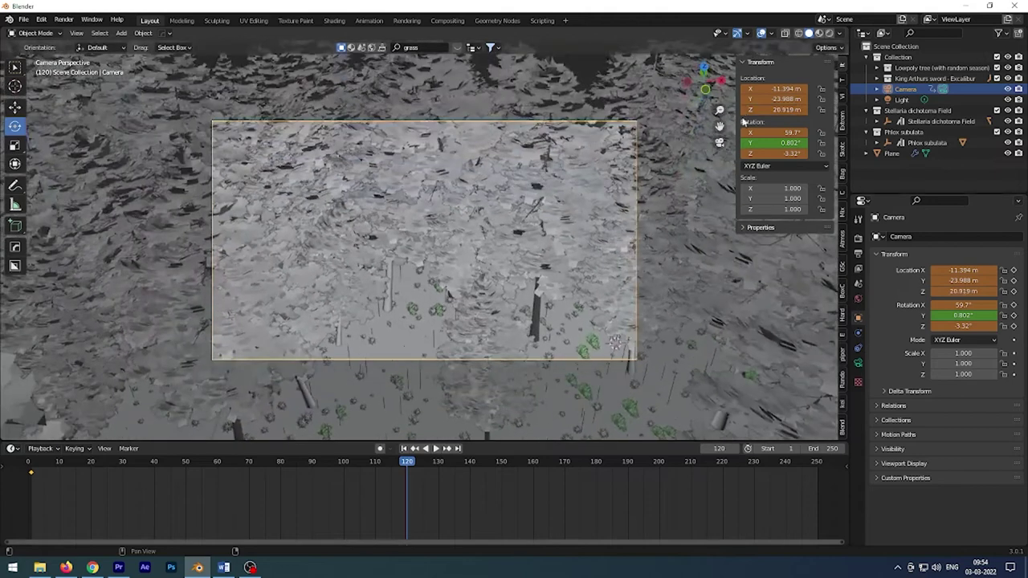
key(i)
key(i)
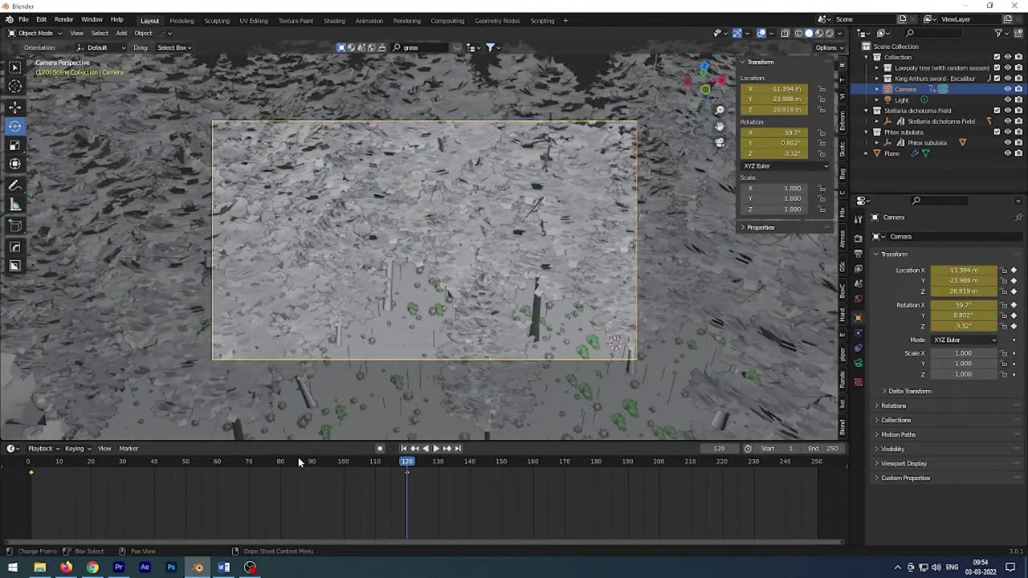
click(330, 461)
Play the animation, retime the camera keyframes, and set the start frame to 0.
key(space)
key(Escape)
key(g)
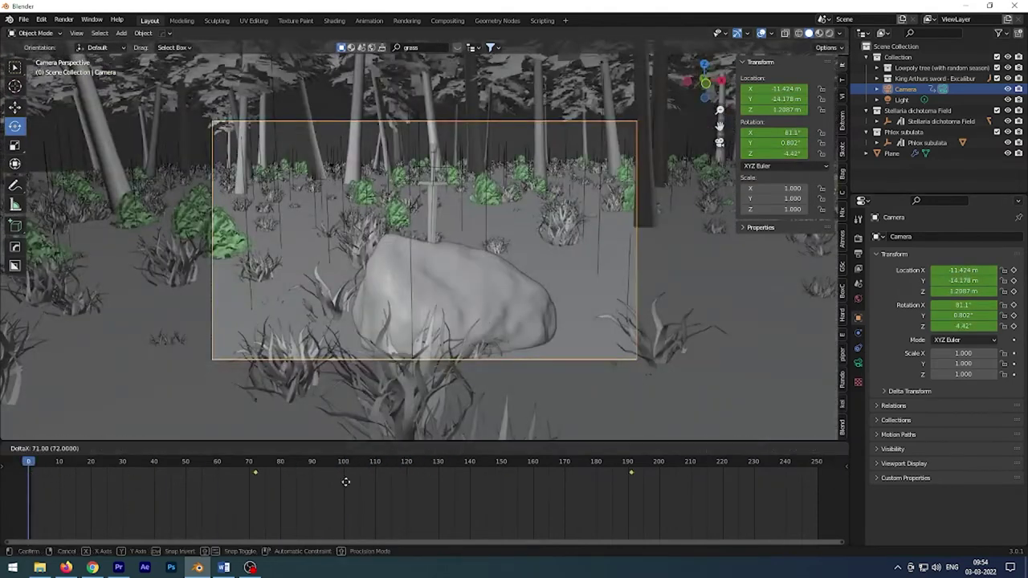
click(403, 483)
drag(784, 476, 25, 488)
click(28, 487)
key(Return)
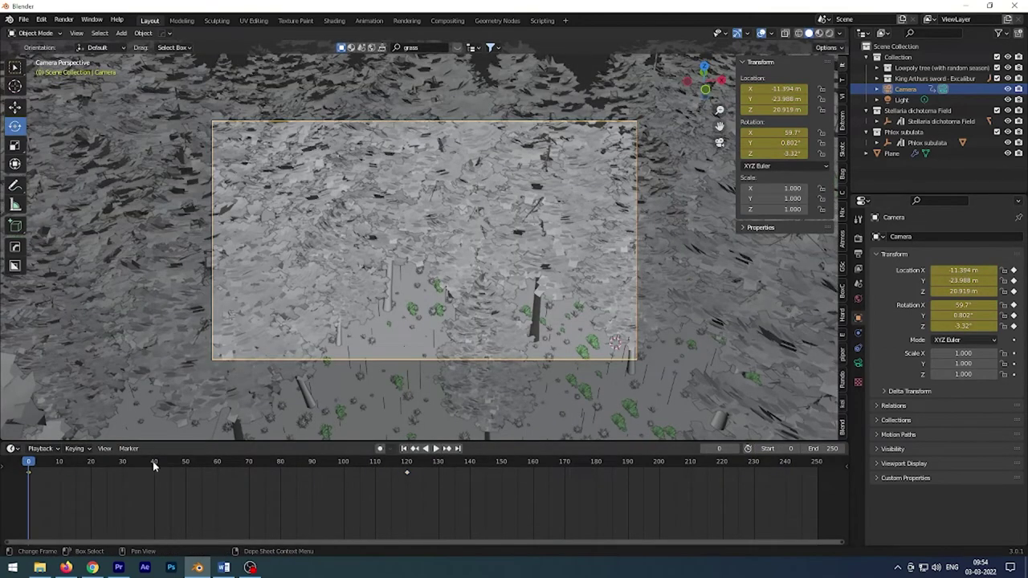
Set the Rough northern forest SceneSkies HDRI as the world sky.
click(858, 299)
click(946, 450)
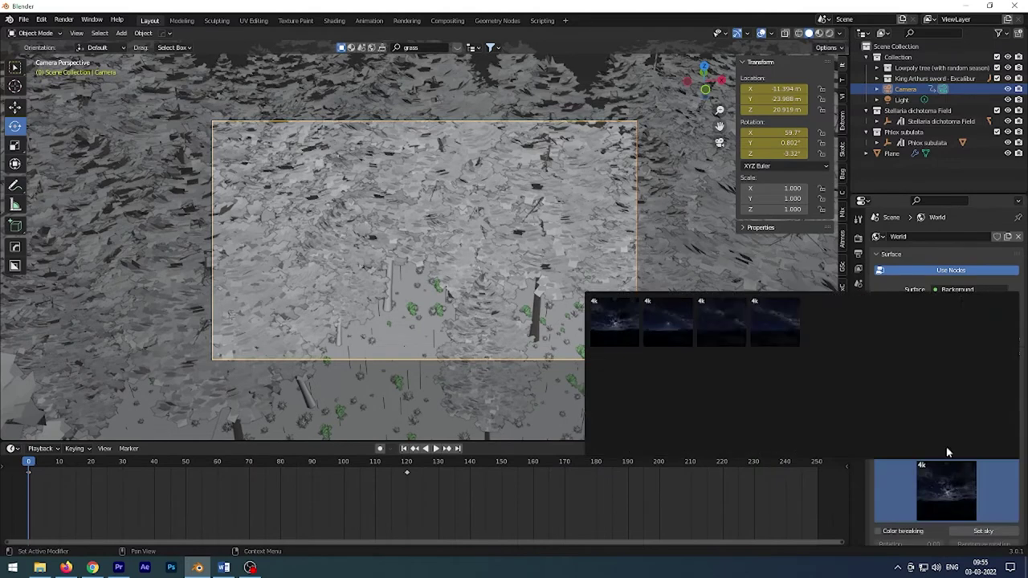
click(835, 395)
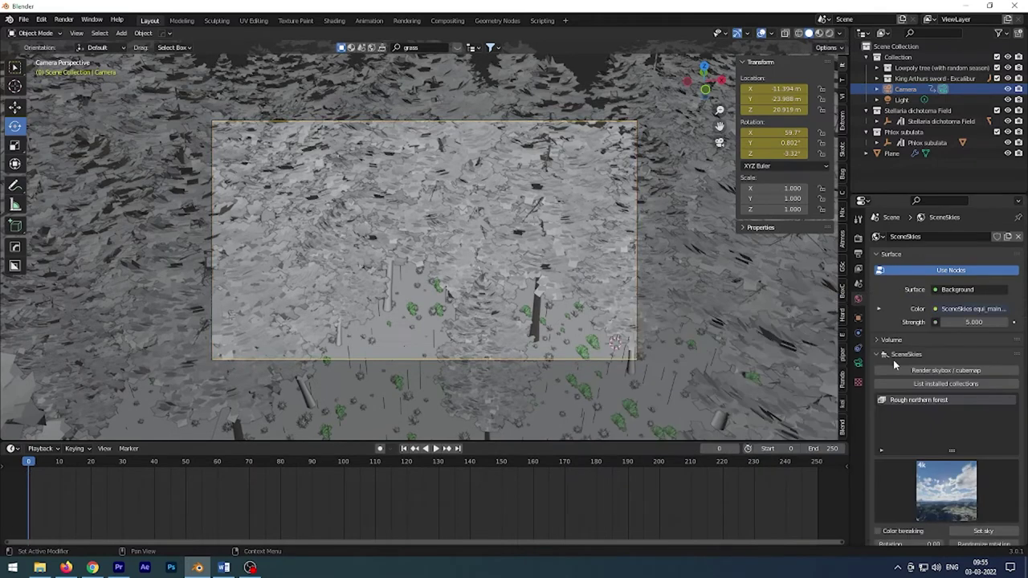
Make the light a Sun of strength 8 and raise it above the trees.
click(901, 99)
click(858, 363)
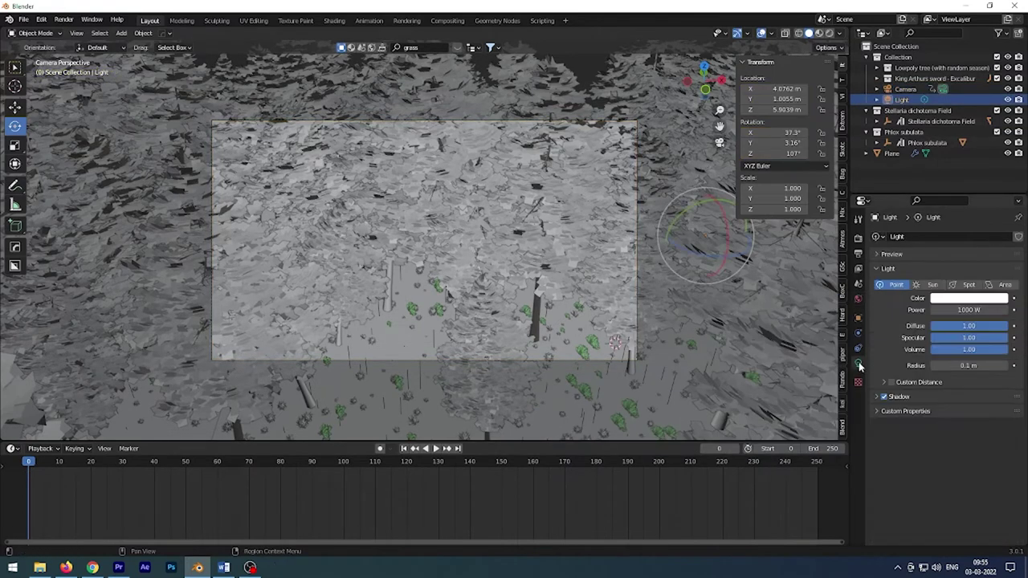
double_click(969, 310)
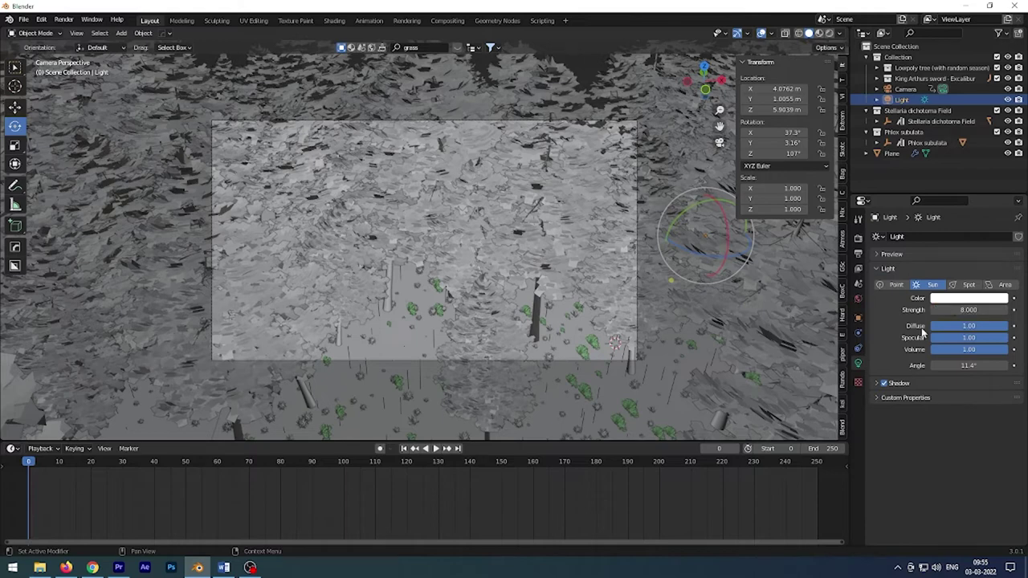
scroll(582, 287, down, 1)
scroll(594, 298, down, 4)
key(KP_0)
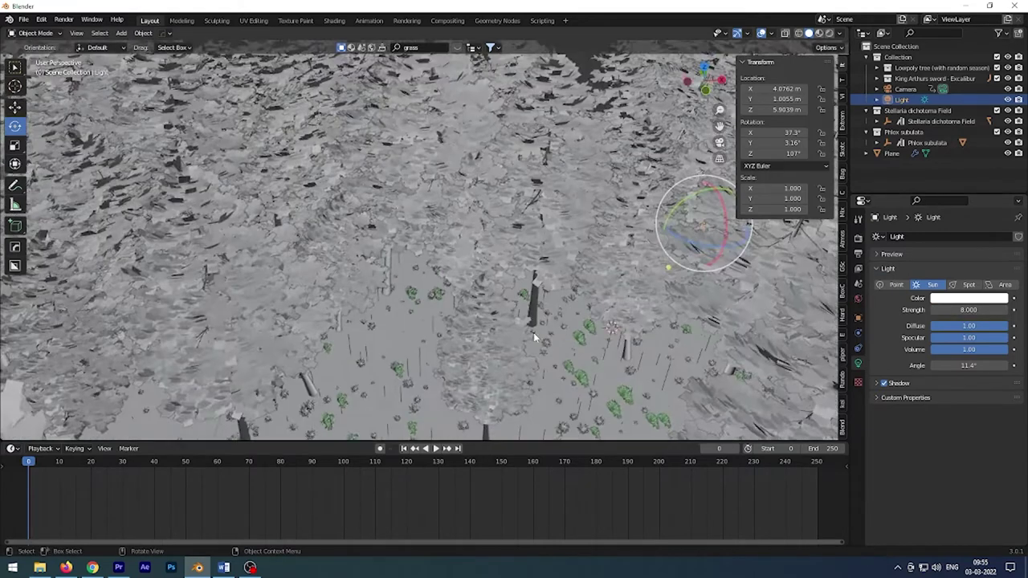
key(g)
click(620, 192)
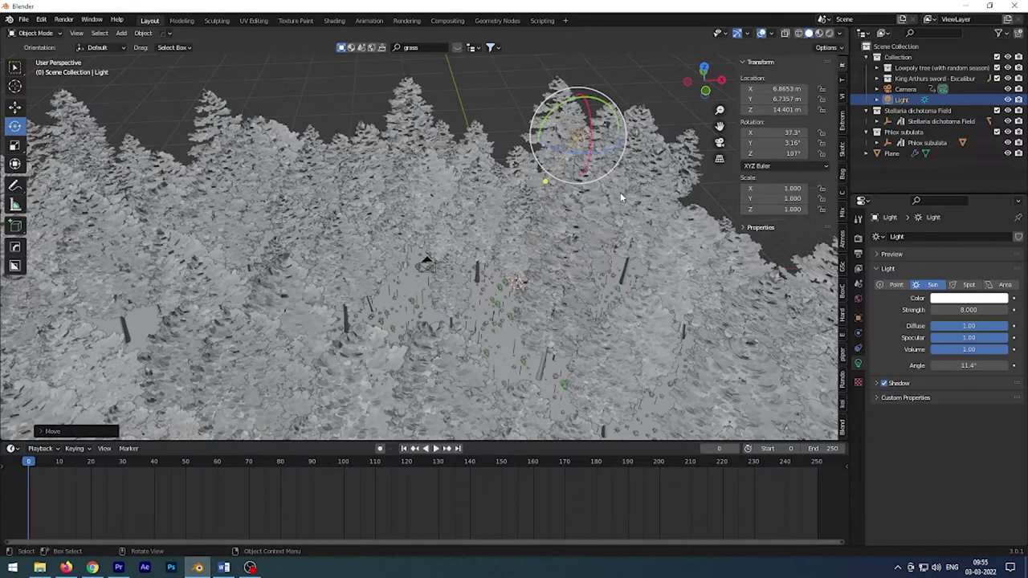
key(KP_0)
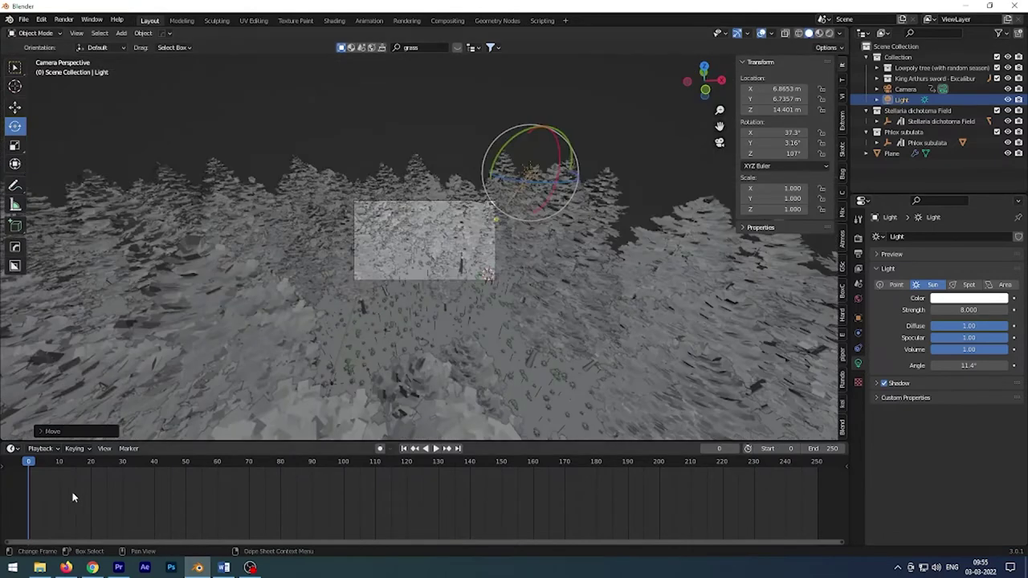
mouse_move(30, 466)
mouse_down()
mouse_move(447, 464)
mouse_move(30, 464)
mouse_up()
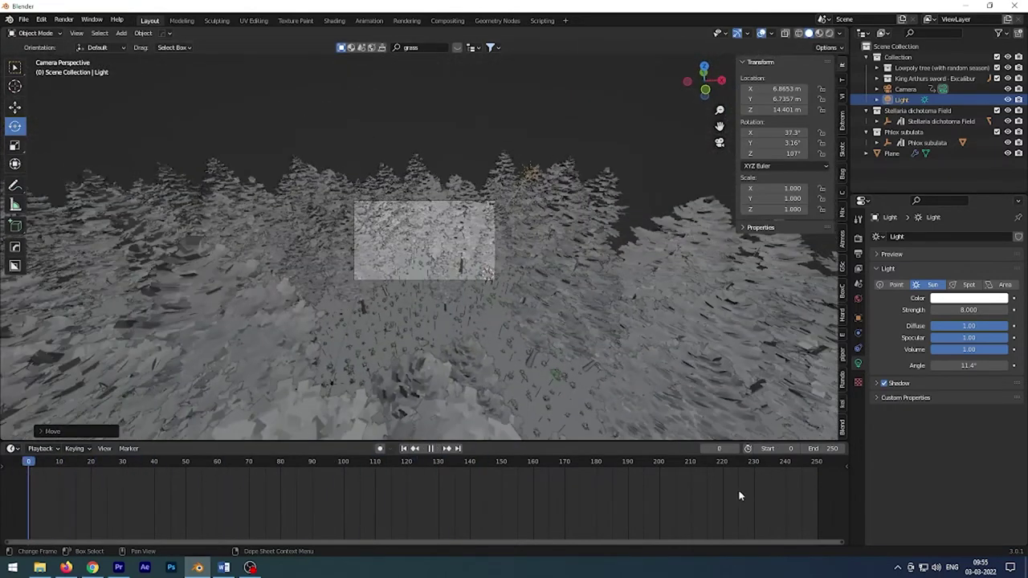
Pull the camera further back and re-keyframe its location.
click(456, 212)
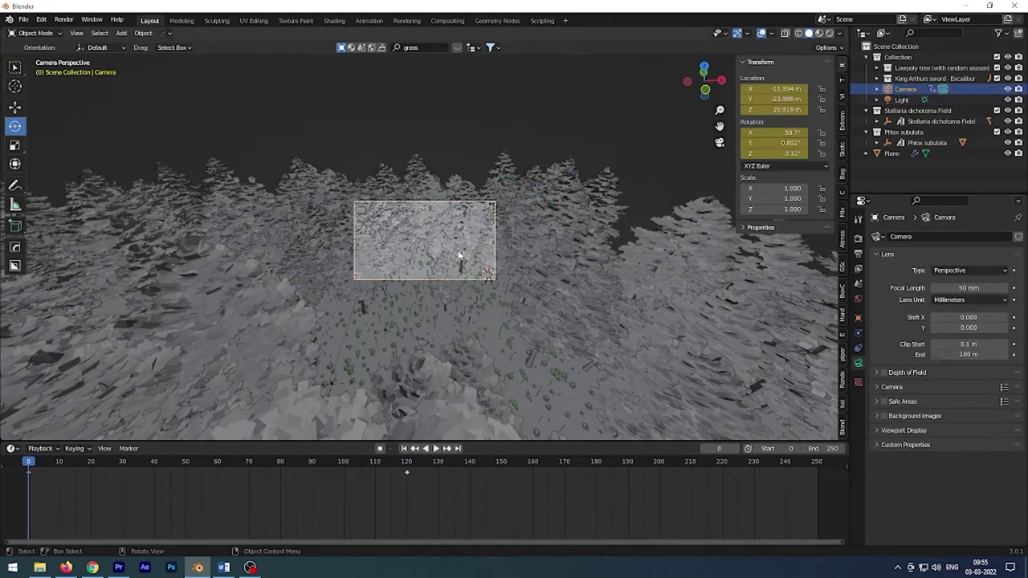
shift+middle_drag(456, 213, 482, 241)
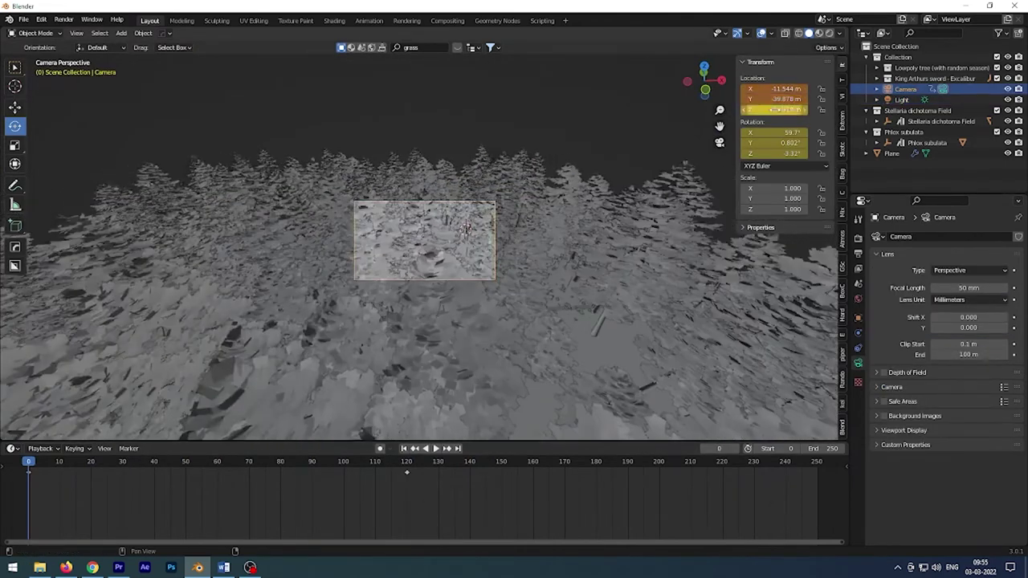
drag(775, 99, 819, 104)
right_click(819, 104)
click(803, 96)
right_click(803, 97)
click(795, 87)
Save the scene as Sword.blend and play the animation, stopping at frame 139.
click(24, 19)
click(48, 102)
click(422, 427)
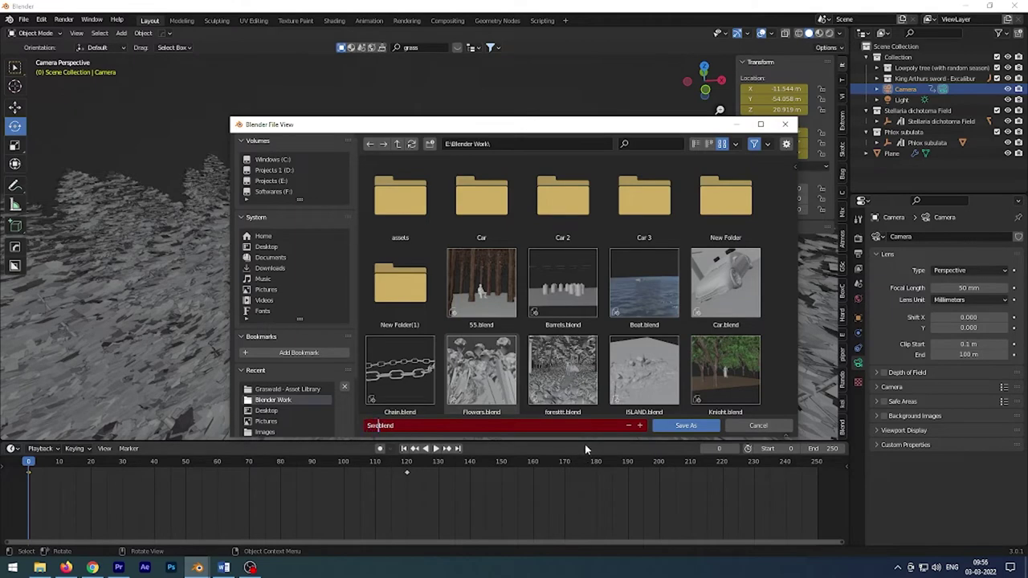
key(Return)
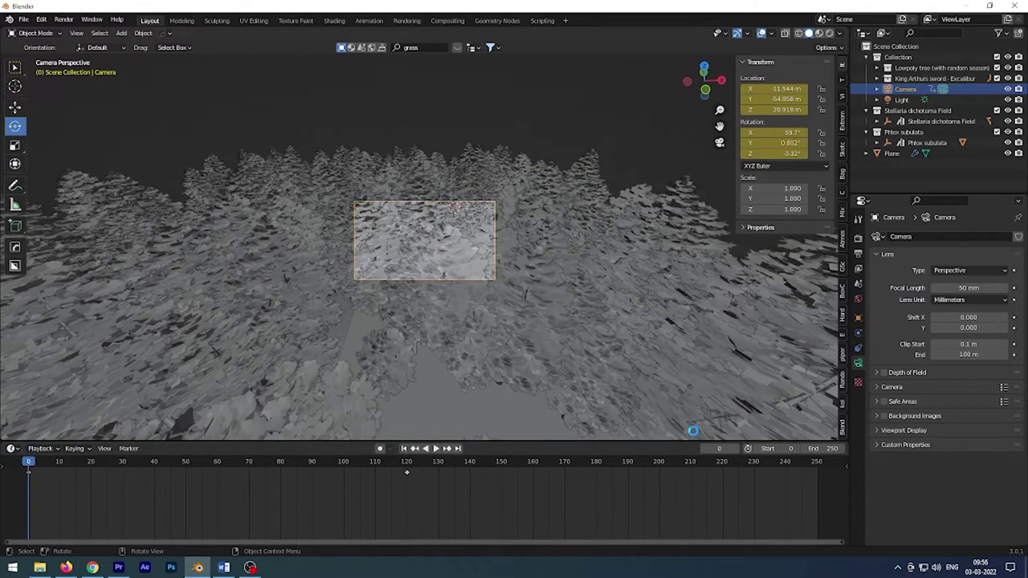
key(space)
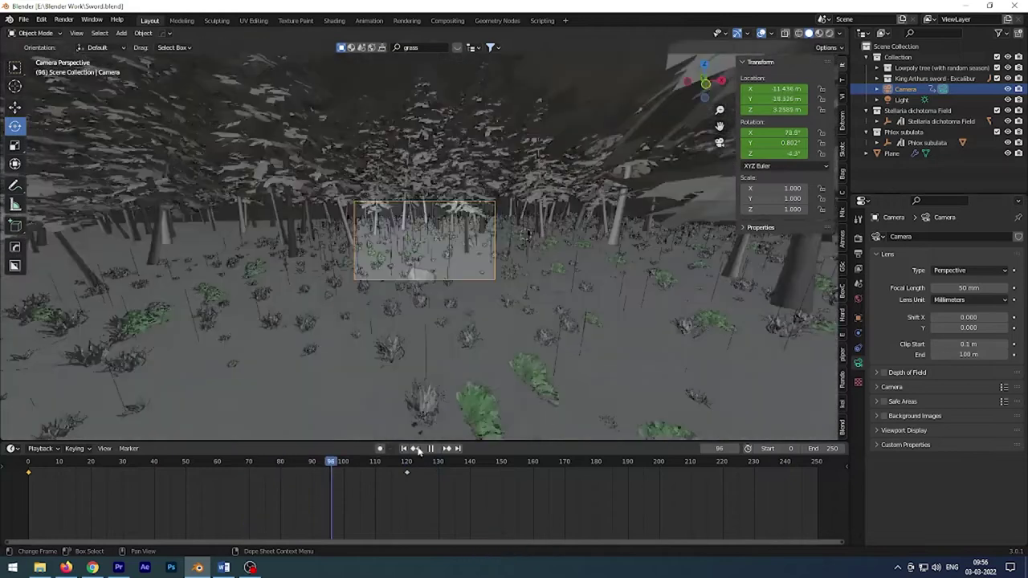
click(430, 448)
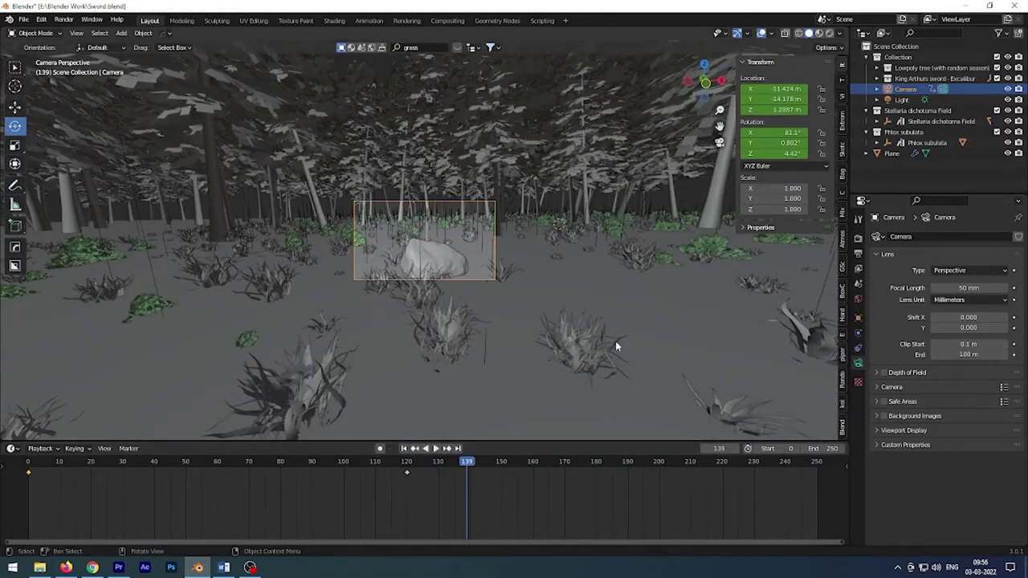
Set the plane's Stellaria grass to 15000 particles with scale randomness 1.0, viewed in Material Preview.
click(939, 120)
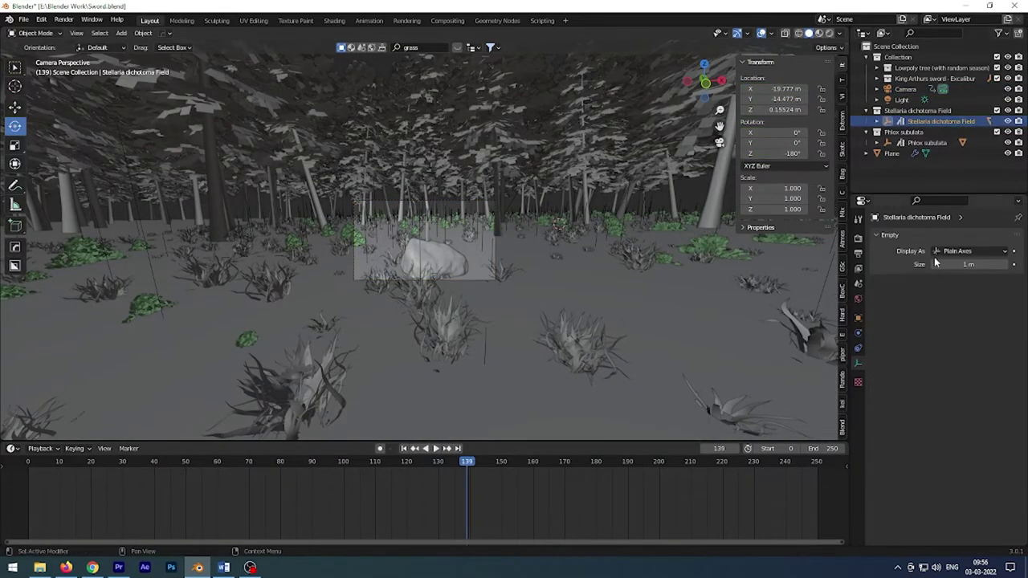
click(690, 333)
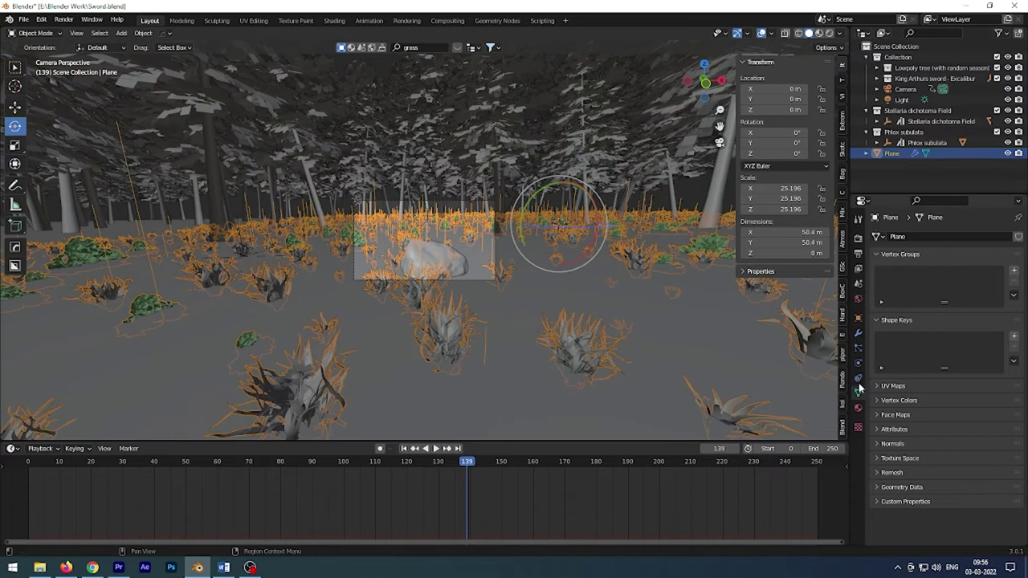
click(858, 389)
click(907, 239)
drag(968, 342, 965, 356)
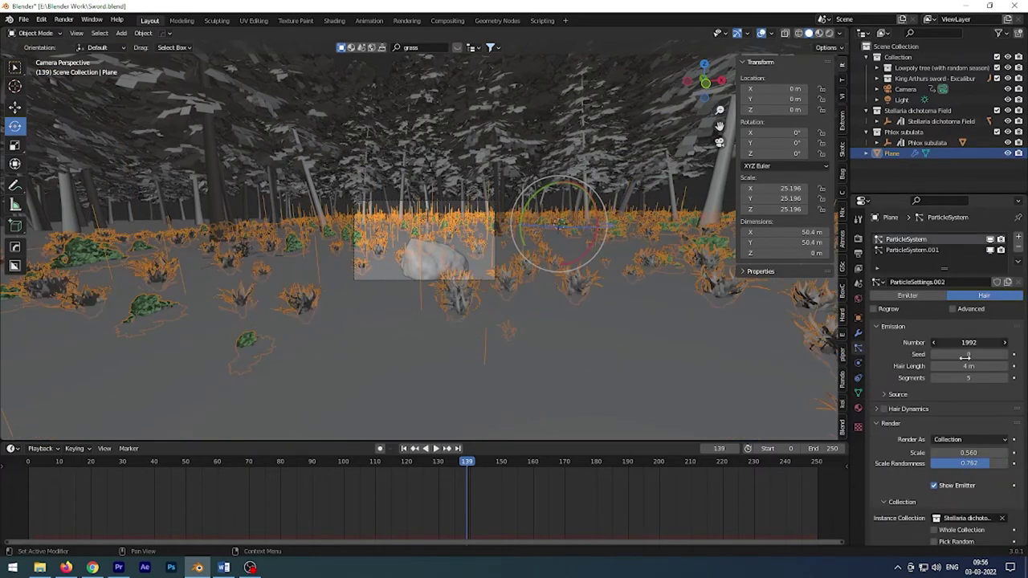
key(ctrl+z)
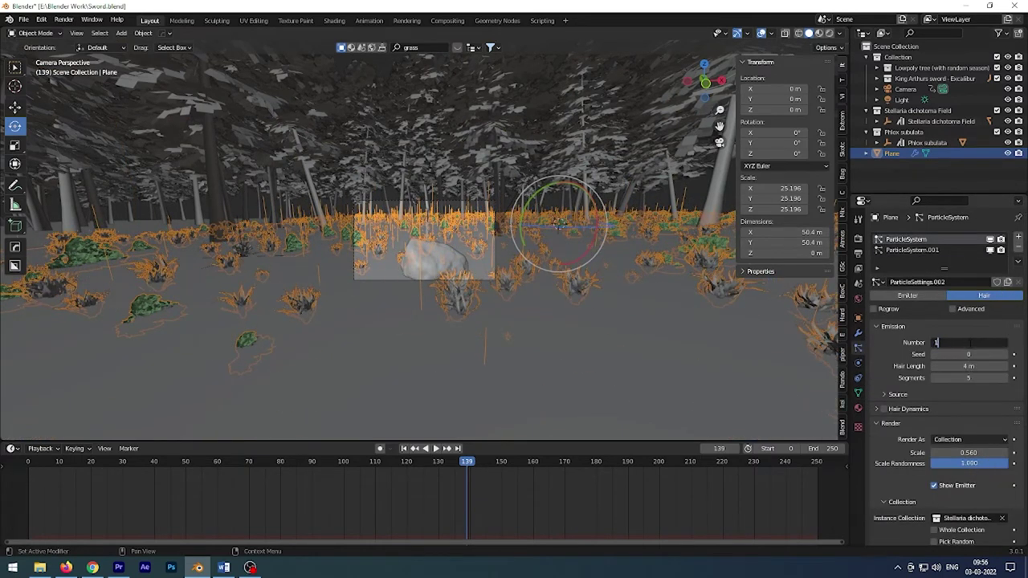
text(5000)
key(Return)
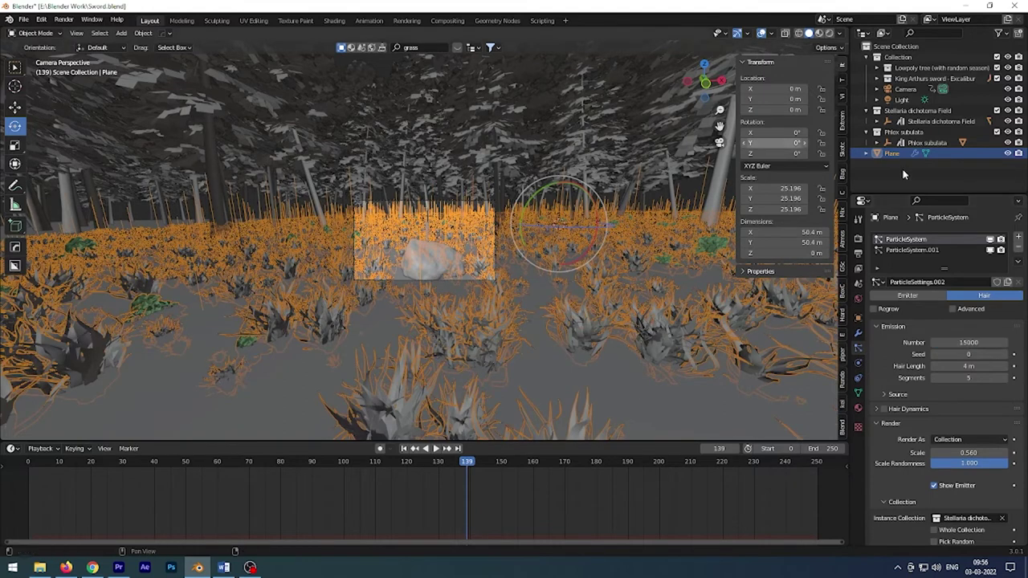
click(819, 33)
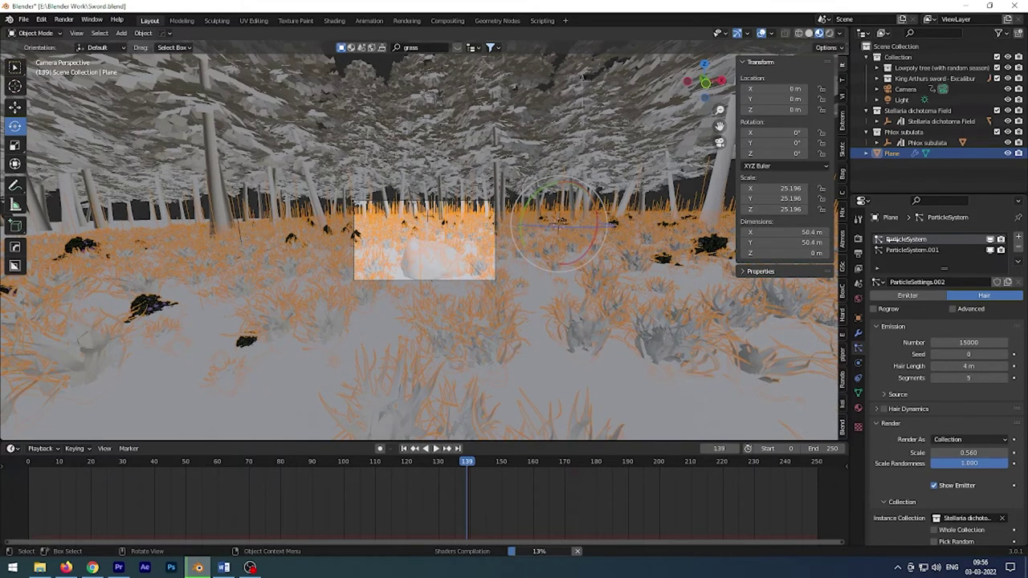
click(912, 179)
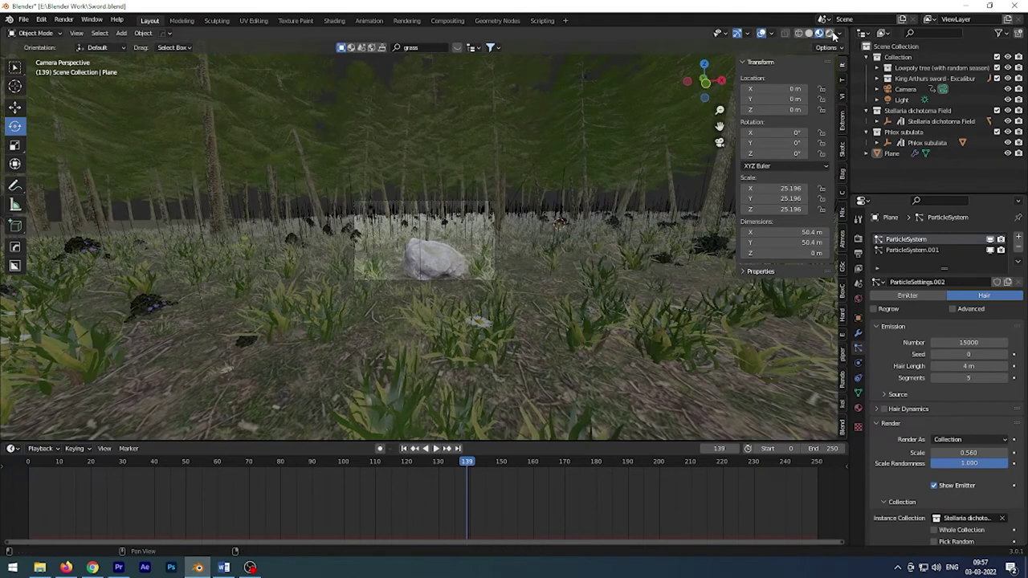
Switch to Rendered shading and draw a small render region in the viewport.
click(831, 35)
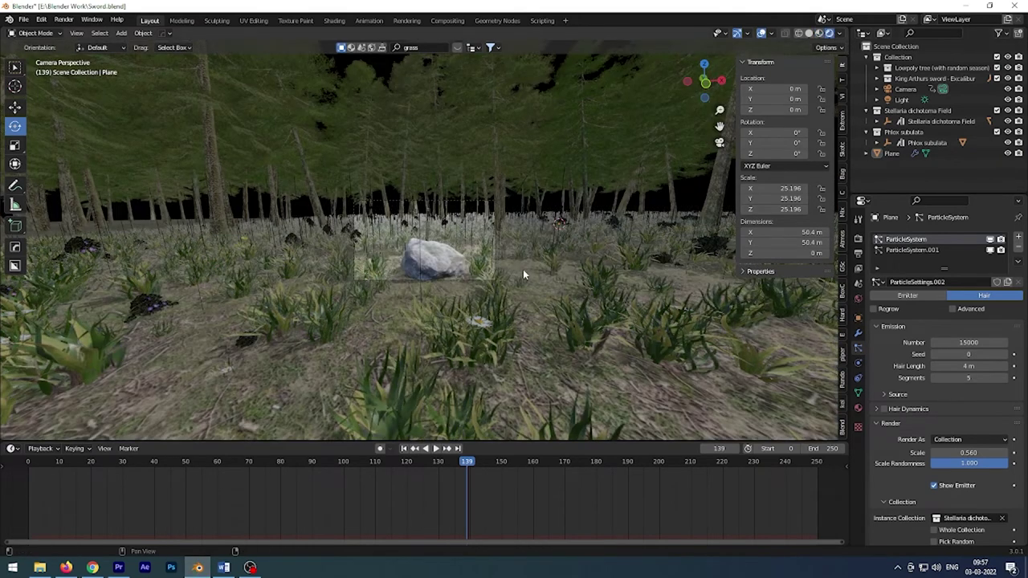
key(ctrl+b)
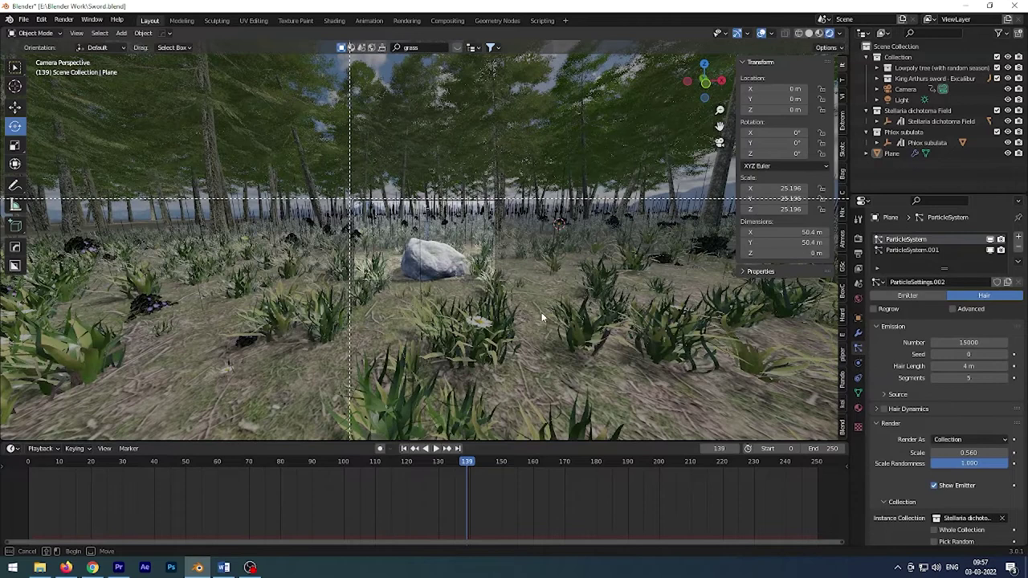
drag(488, 300, 528, 310)
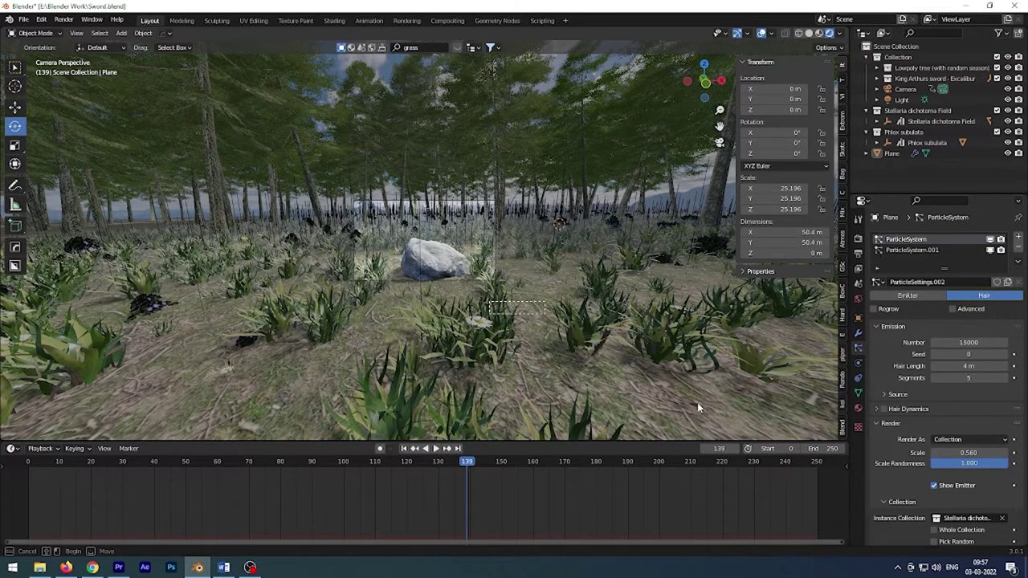
Return to the Forest D selection and set its Simple Tree count to 90.
key(ctrl+z)
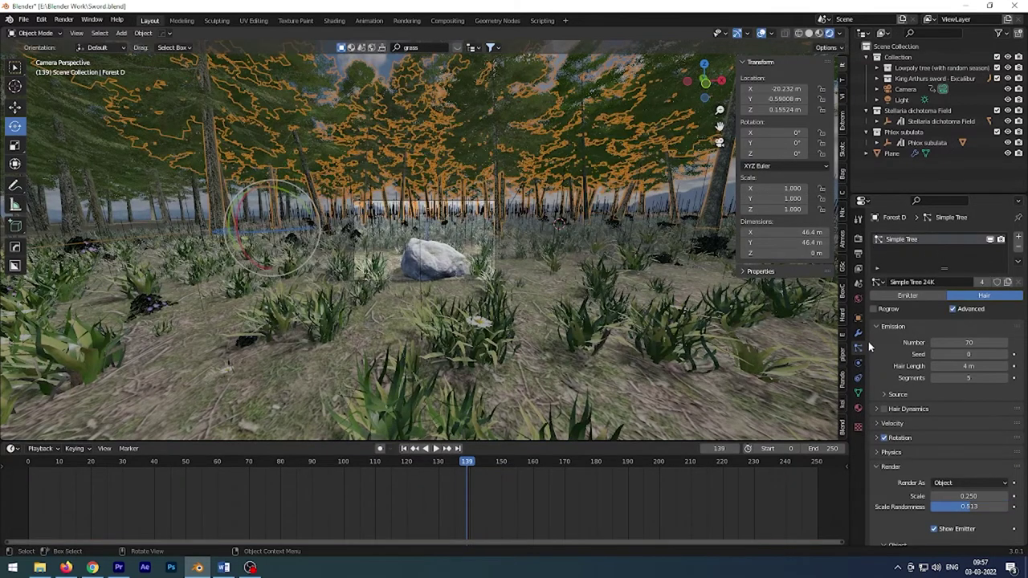
key(ctrl+z)
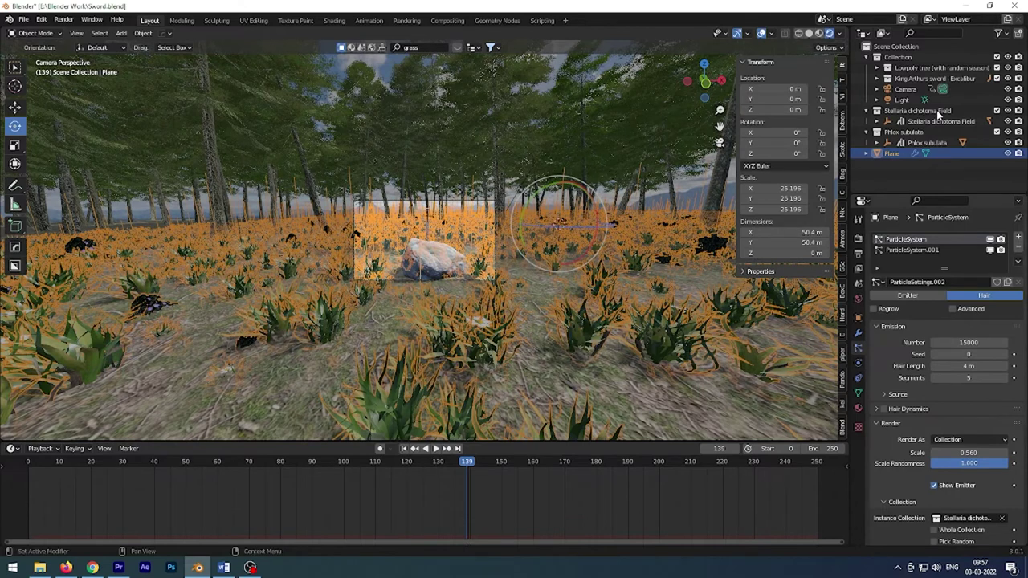
key(ctrl+z)
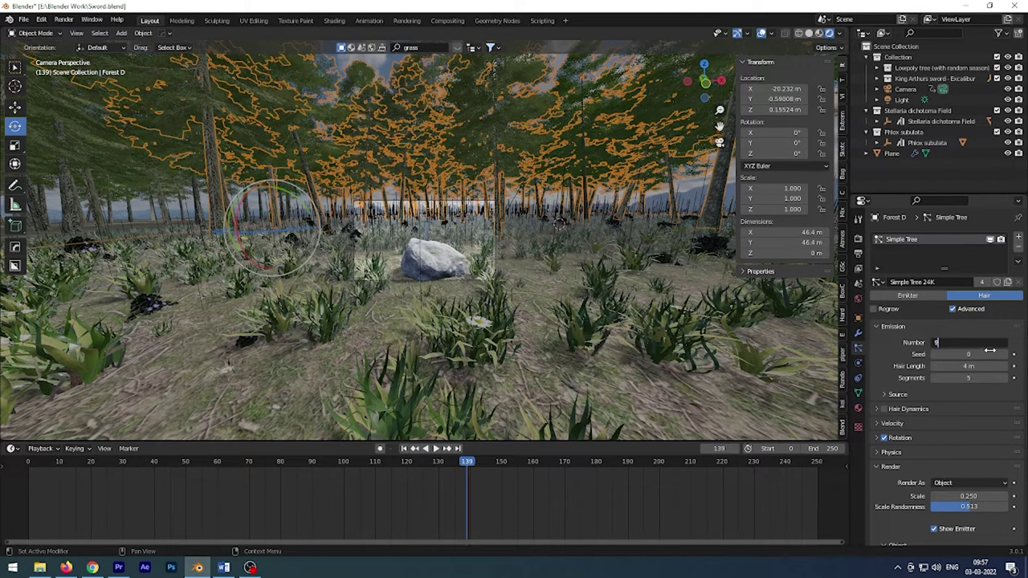
text(0)
key(Return)
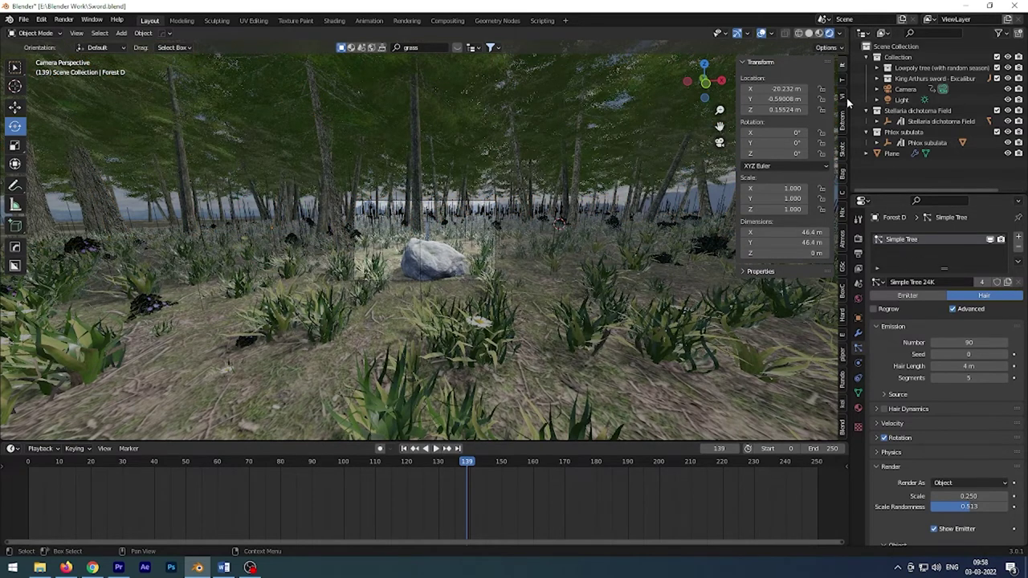
Enable ambient occlusion and screen space reflections, then switch the render engine to Cycles.
click(858, 239)
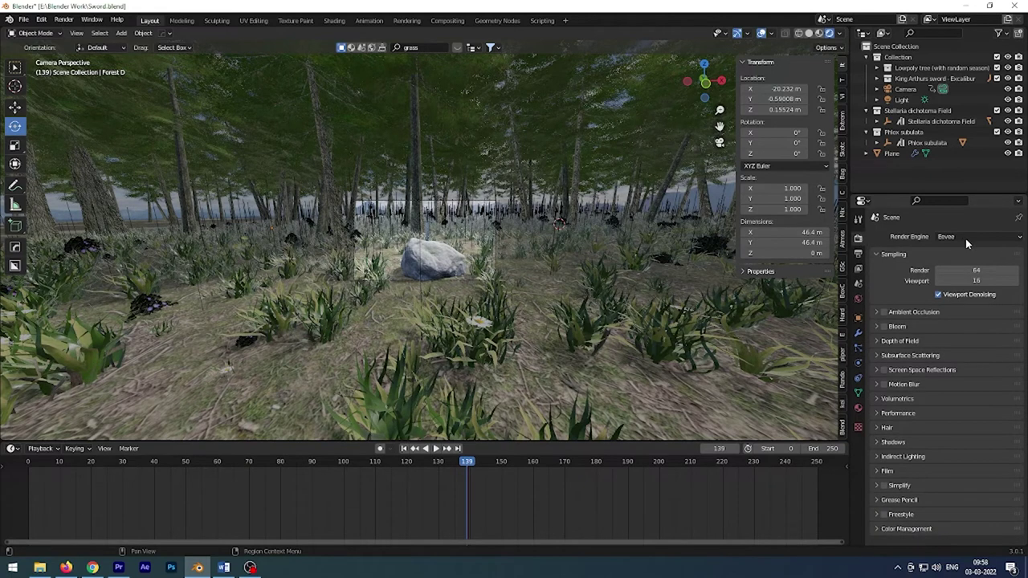
click(883, 311)
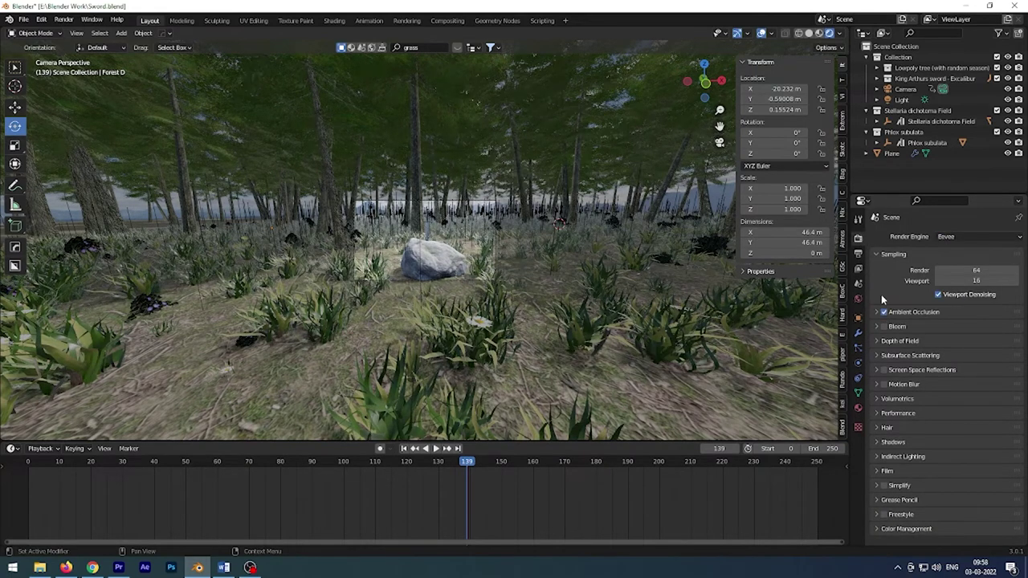
click(883, 369)
click(885, 385)
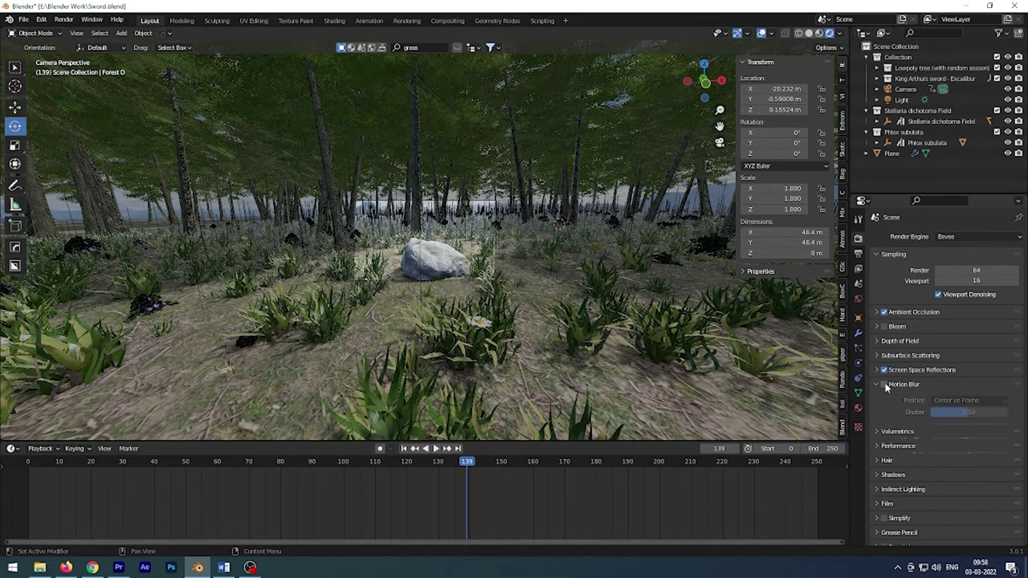
click(955, 238)
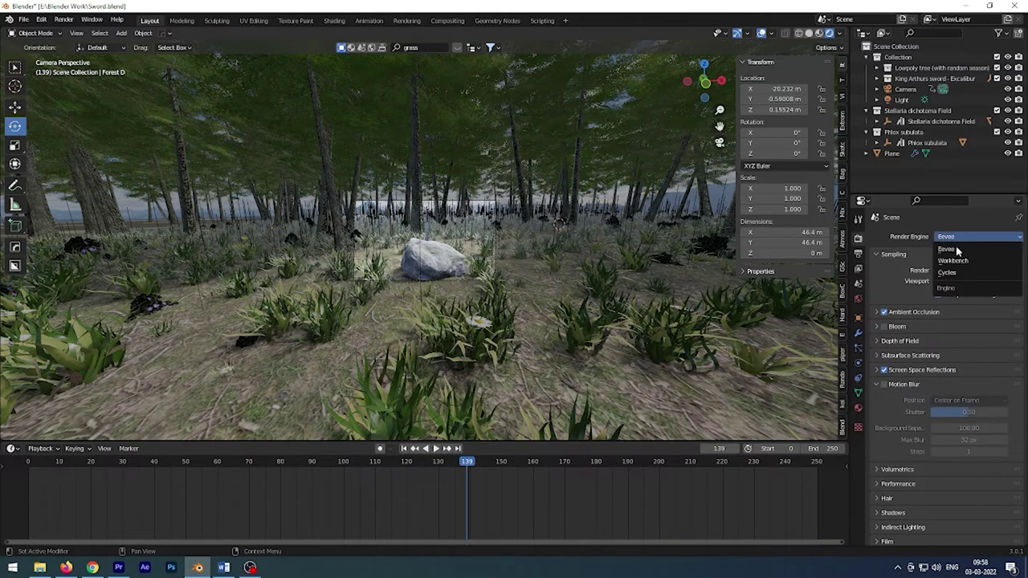
click(947, 273)
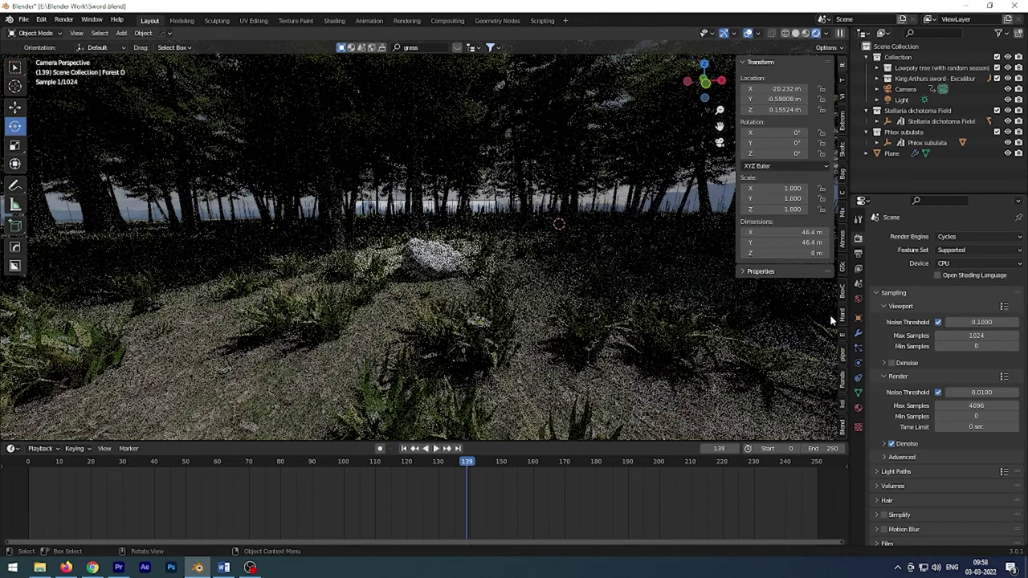
Restrict the viewport render to a small box region, then scrub the timeline to frame 154.
key(ctrl+b)
drag(353, 201, 495, 280)
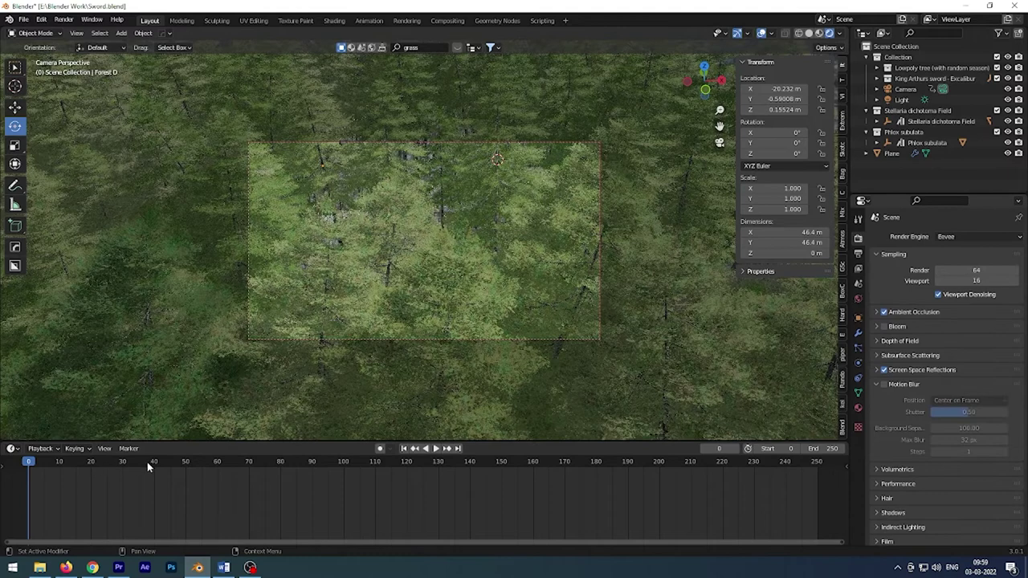
drag(147, 462, 514, 462)
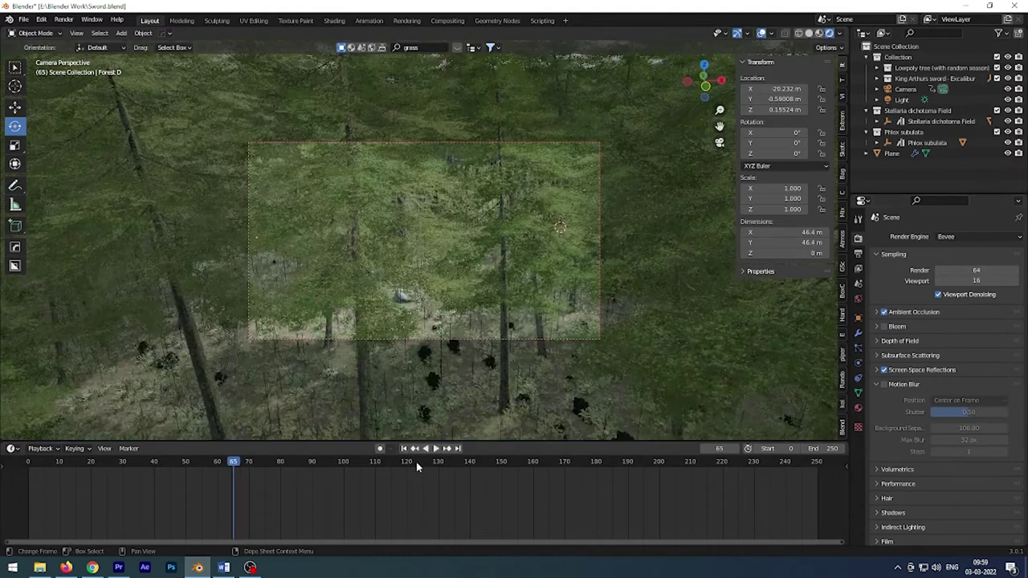
click(513, 464)
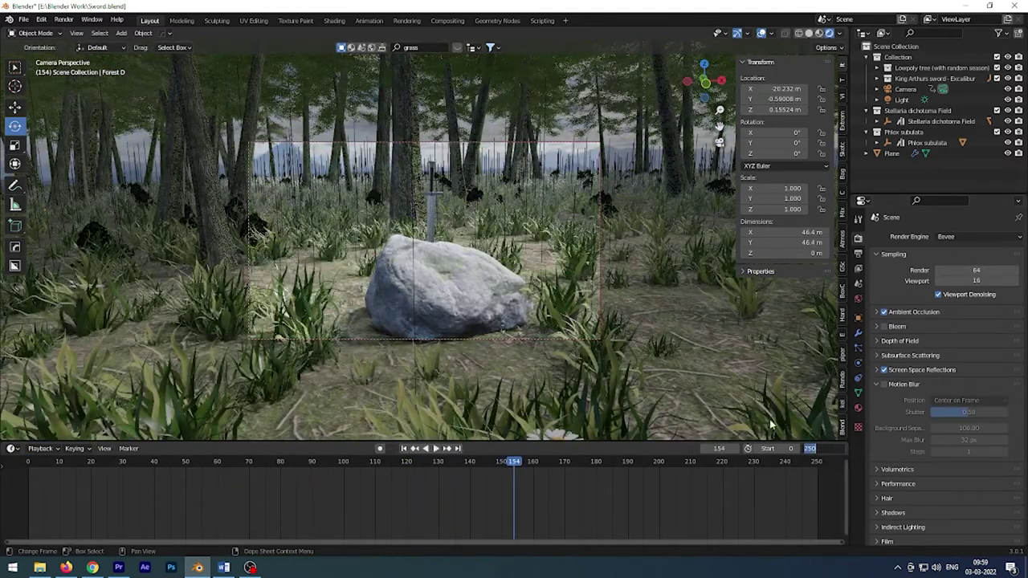